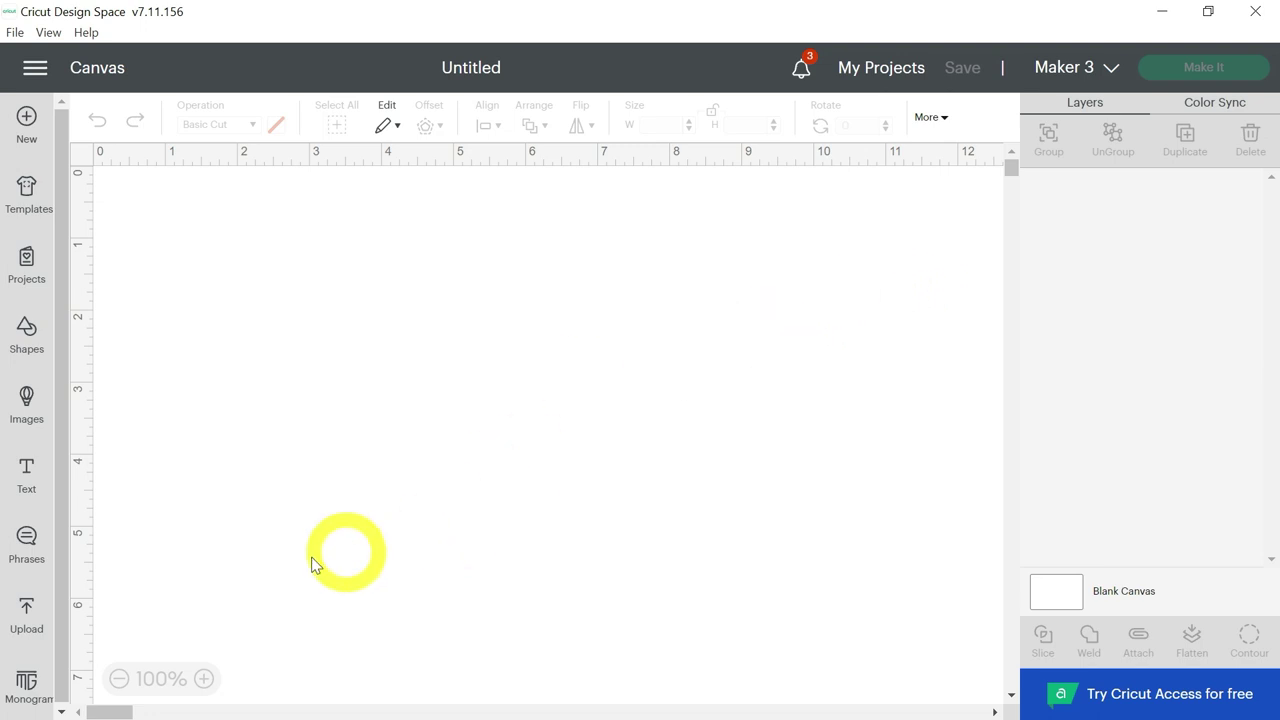
Start an image upload and browse into the Animal-Pocket-Bundle folder.
click(20, 618)
click(170, 392)
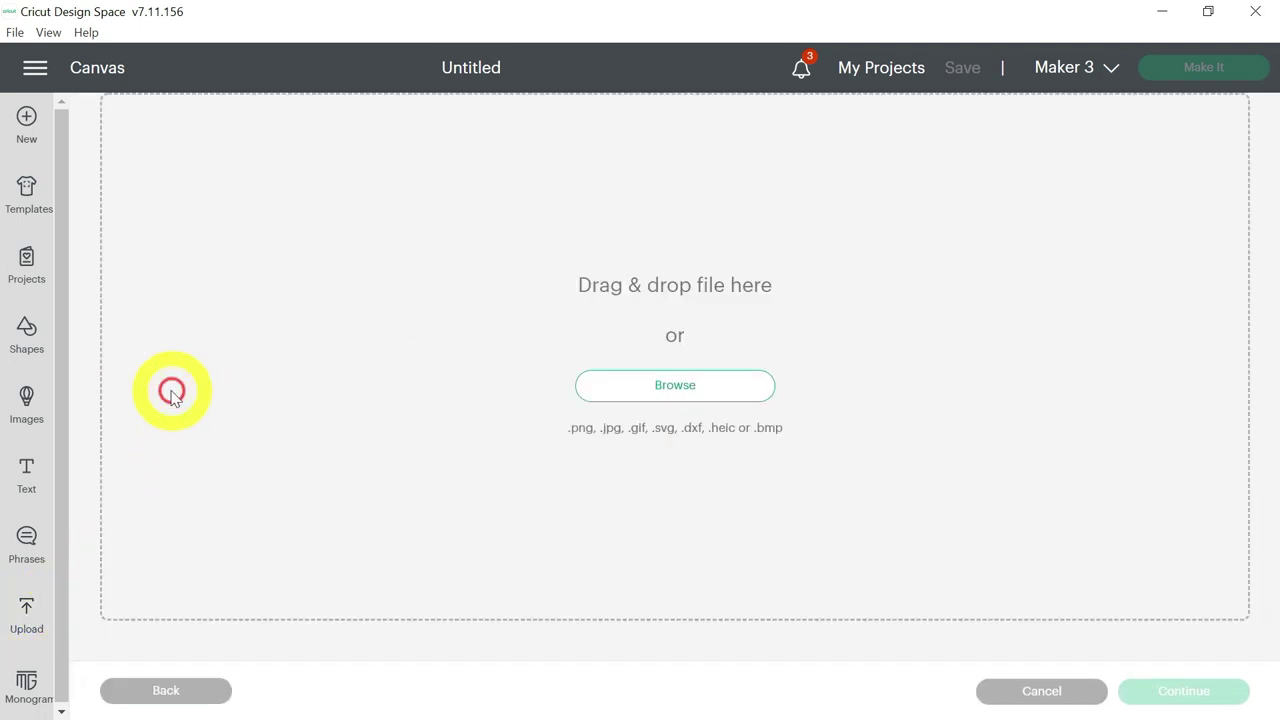
click(610, 395)
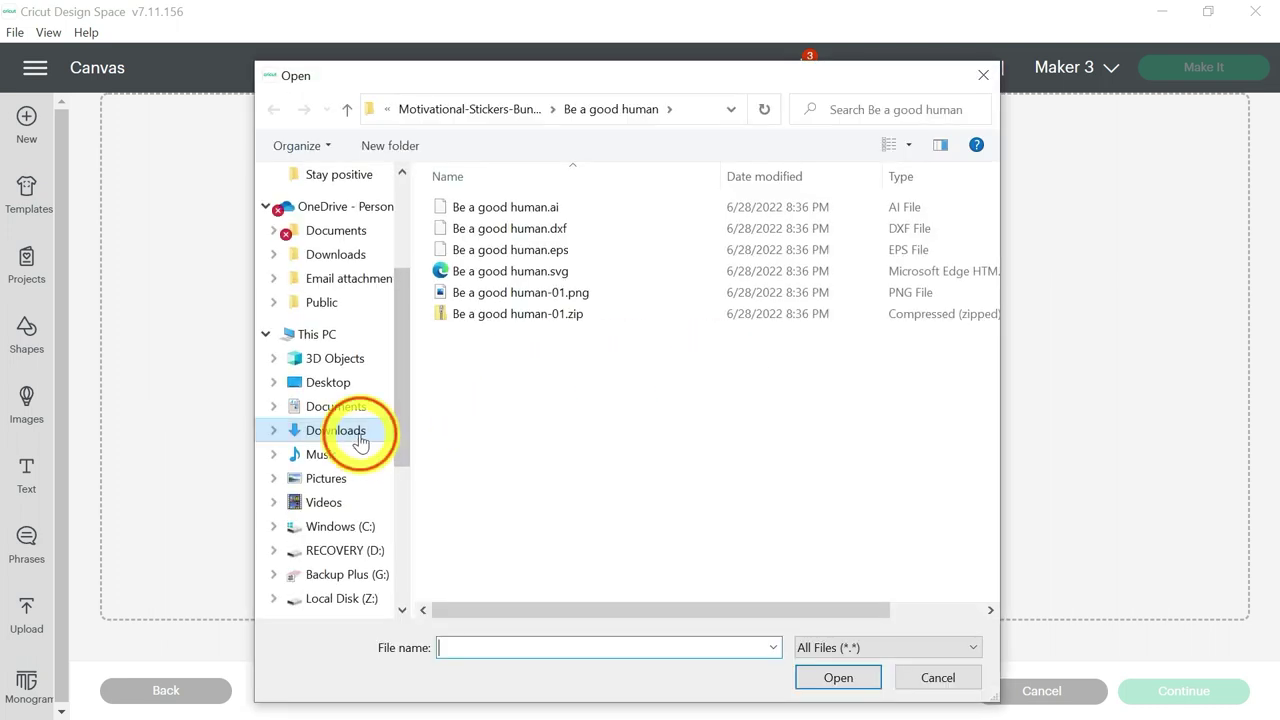
scroll(514, 396, down, 5)
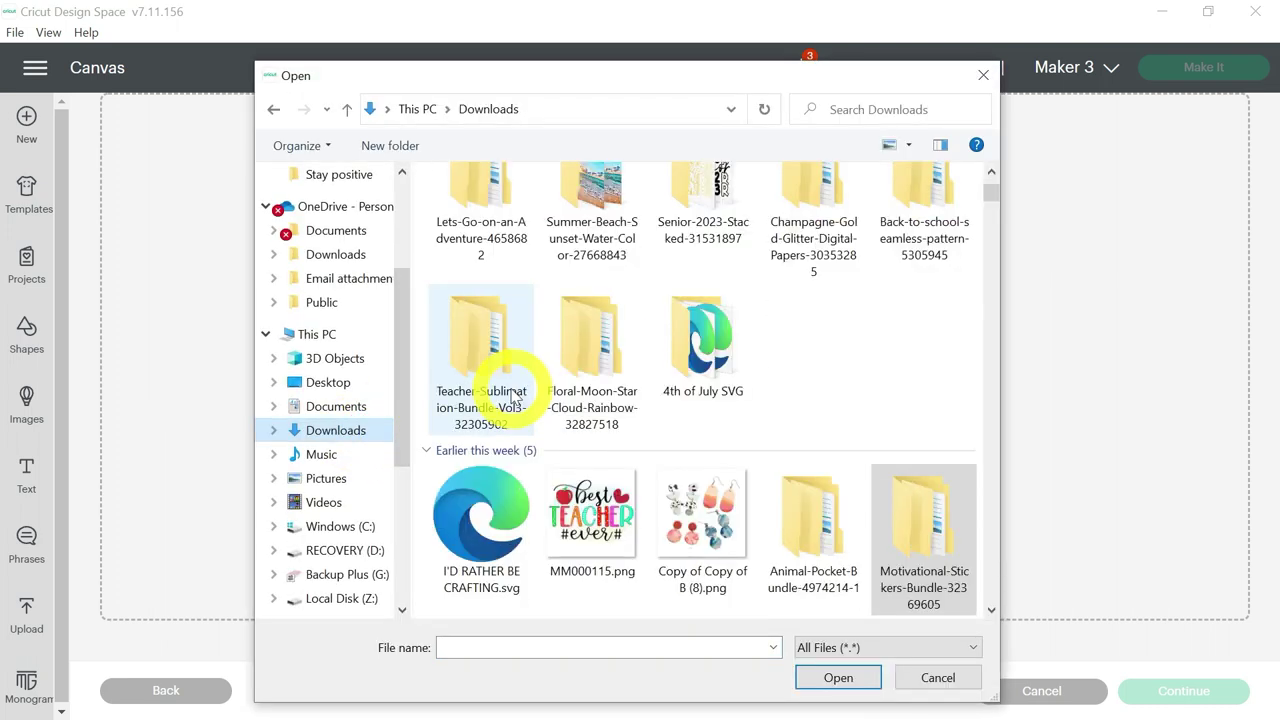
click(801, 529)
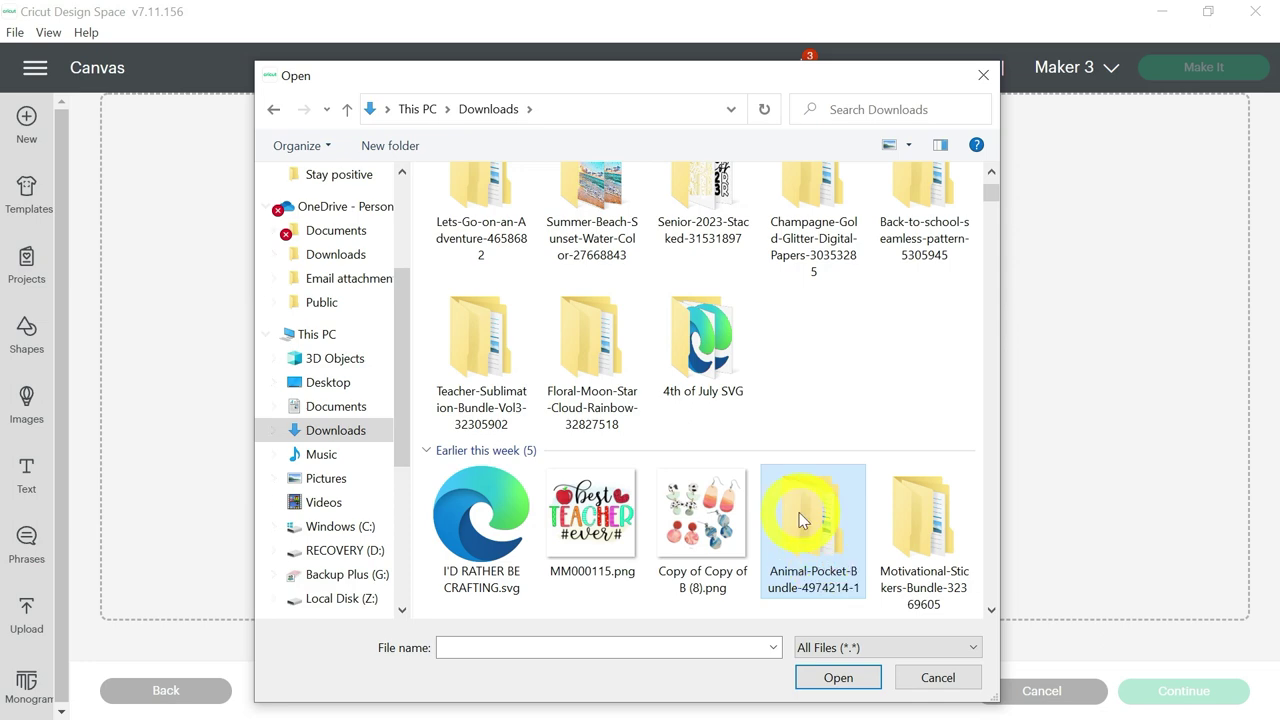
double_click(801, 519)
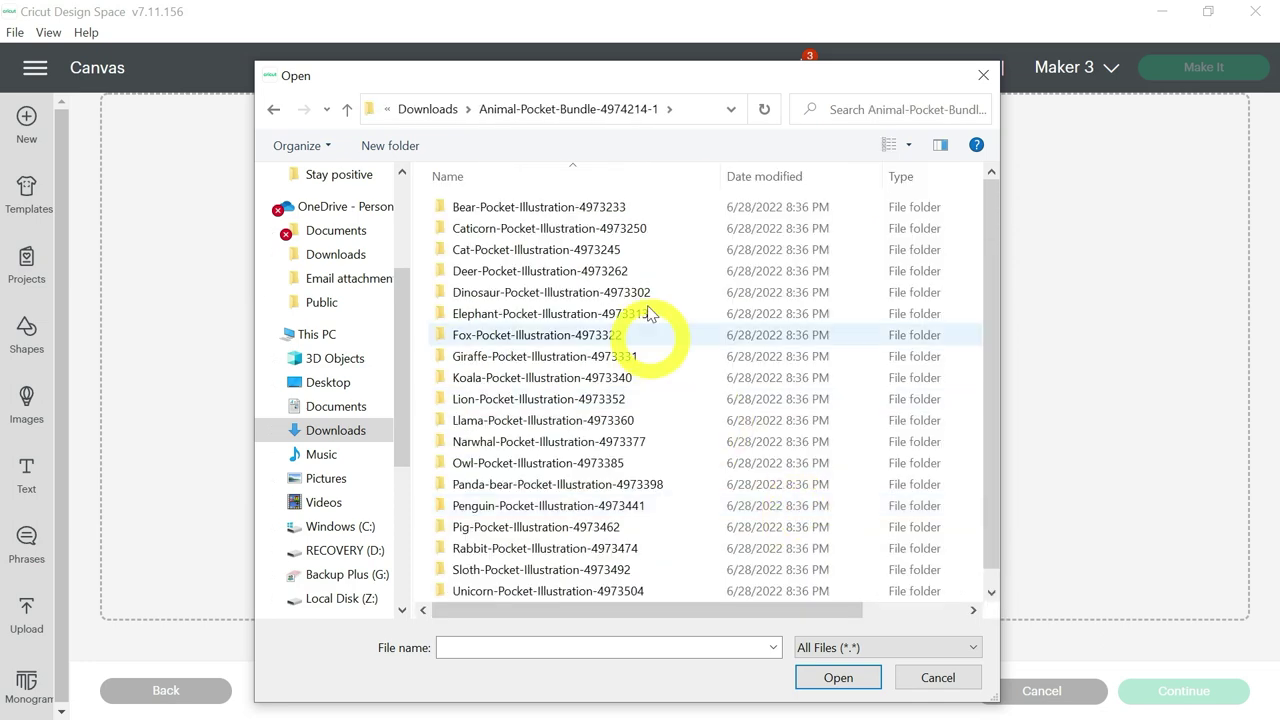
Open Sloth Illustration.png from the sloth pocket illustration folder.
scroll(520, 465, down, 1)
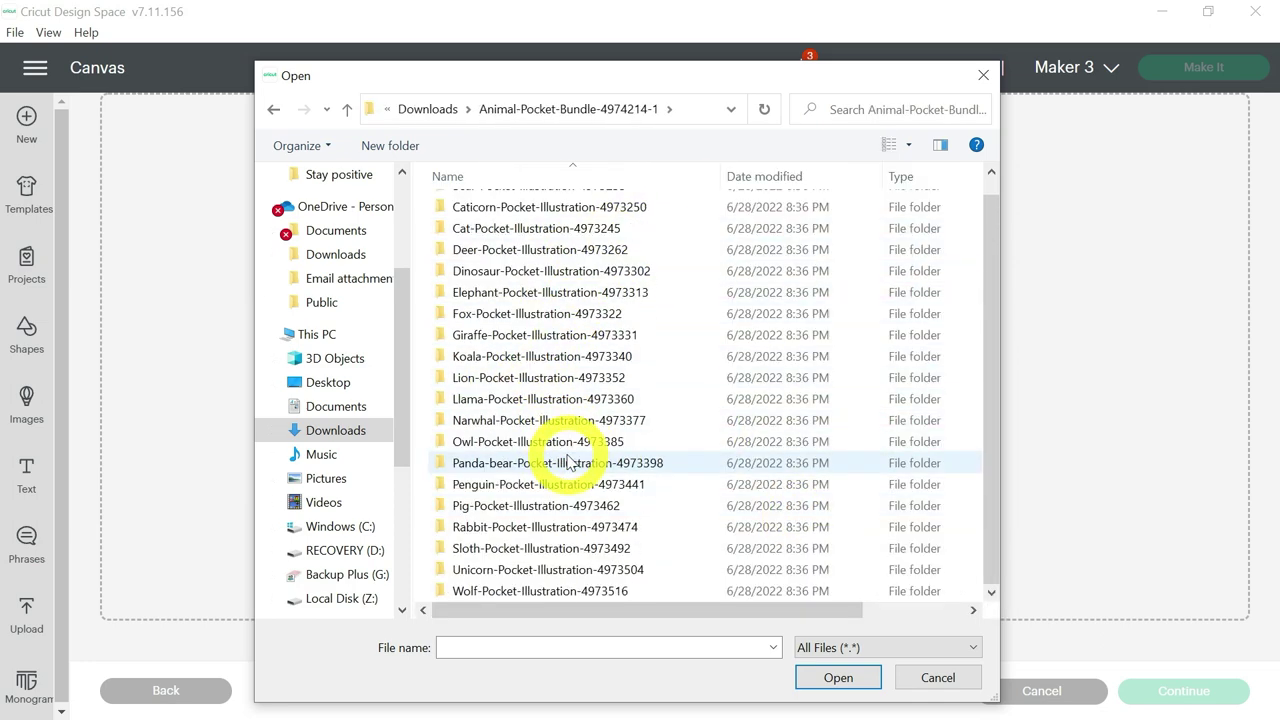
scroll(567, 460, up, 1)
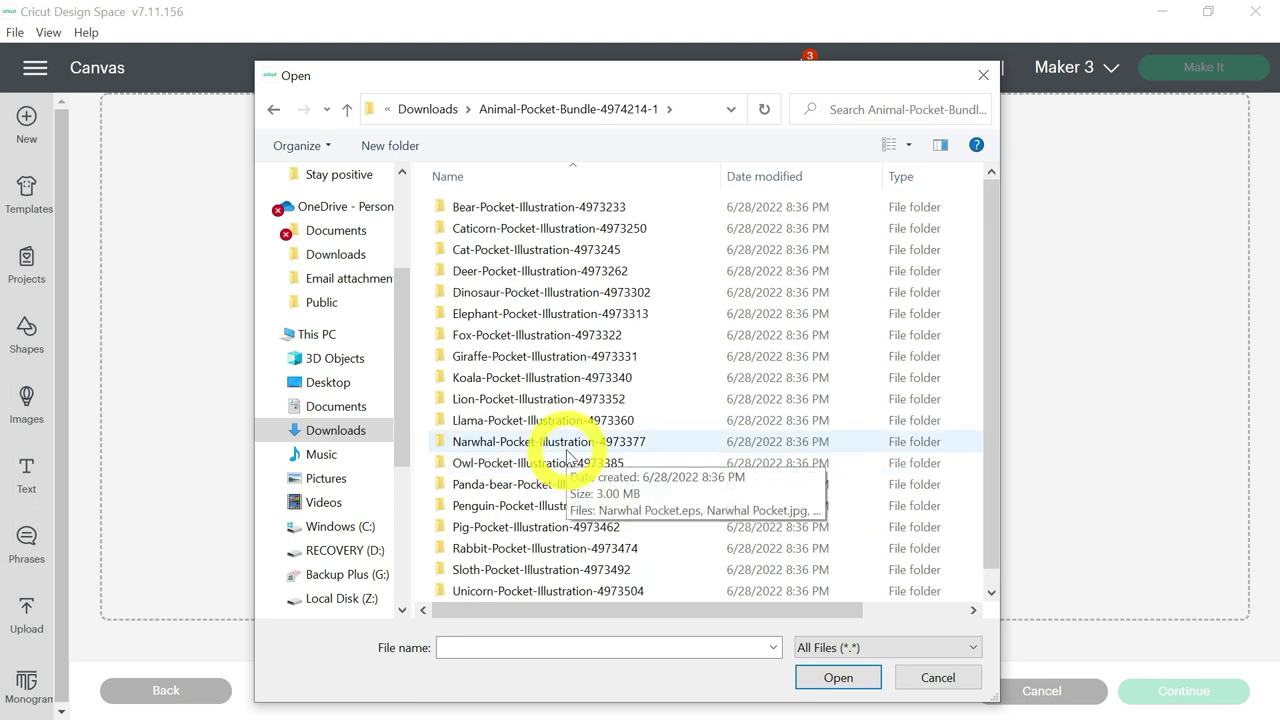
scroll(560, 465, down, 1)
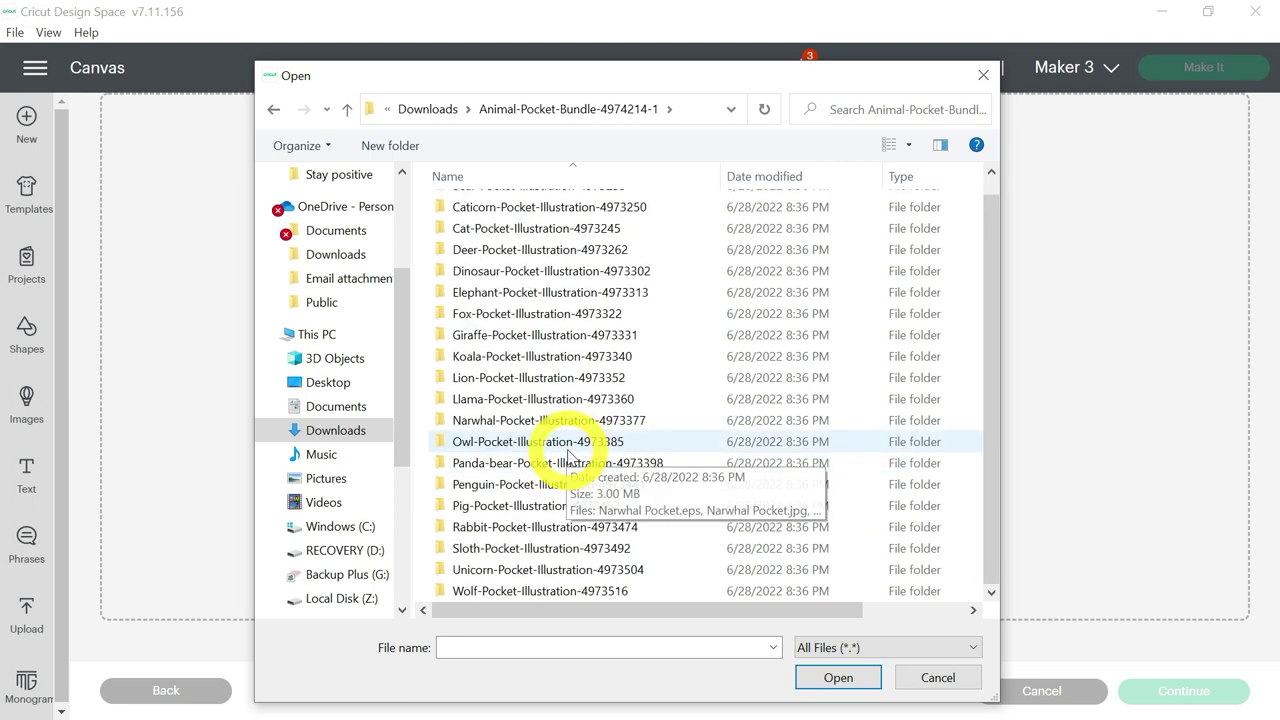
click(533, 550)
double_click(533, 550)
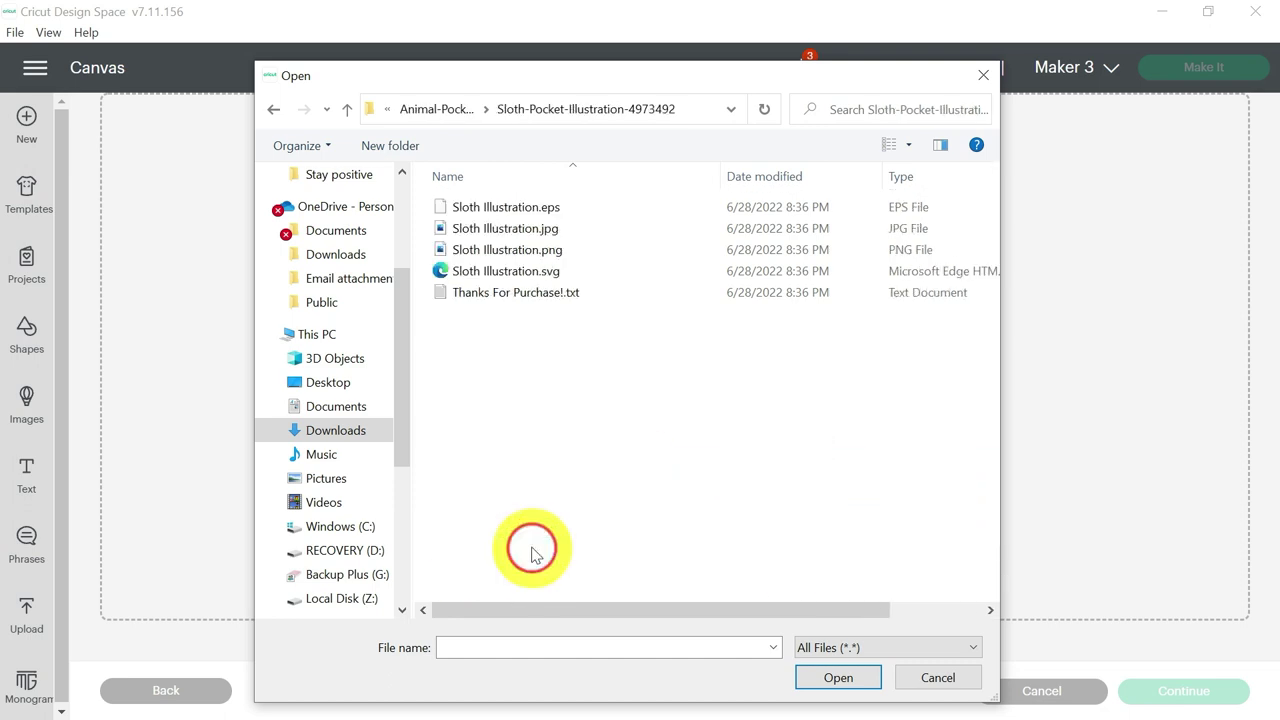
click(531, 250)
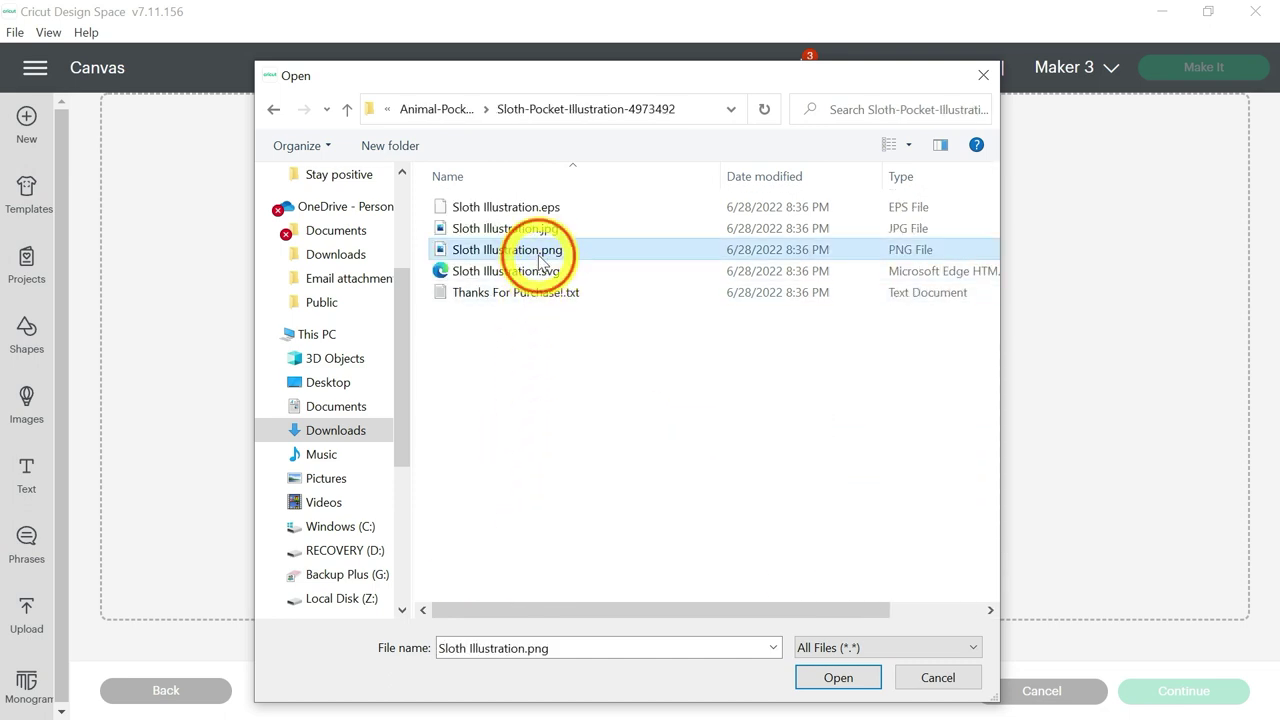
double_click(534, 254)
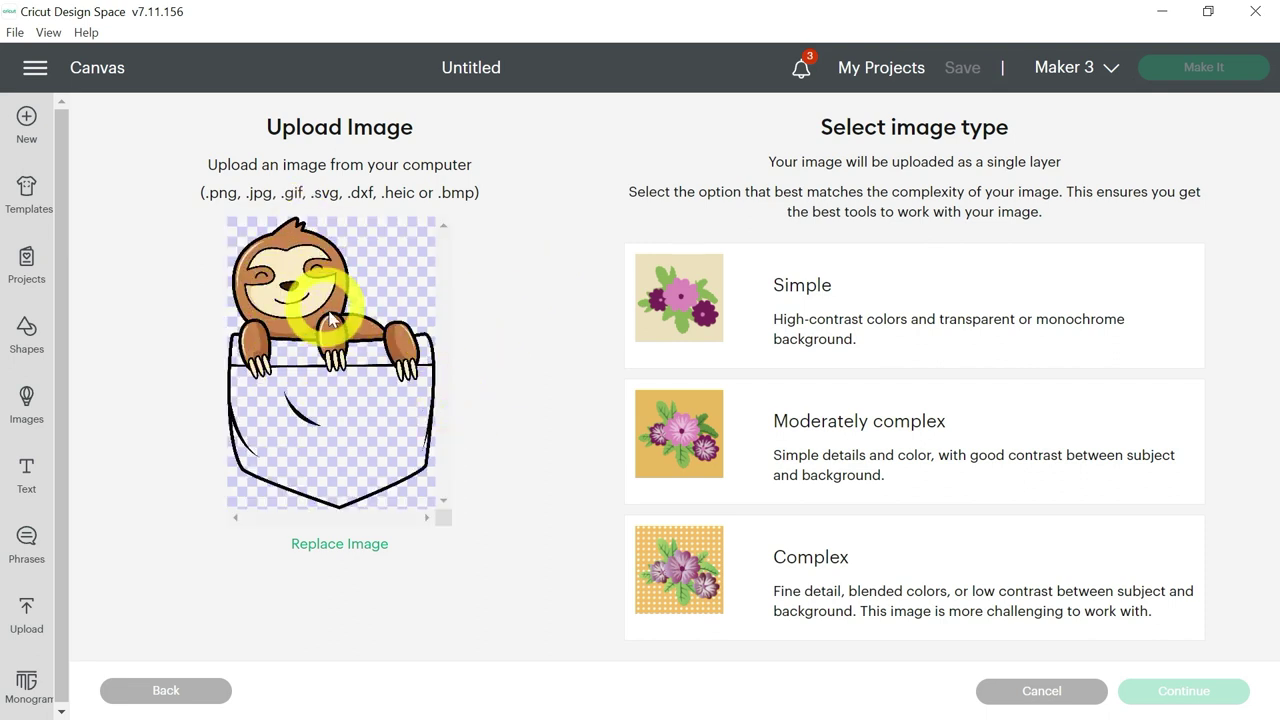
Upload the sloth as a complex Print Then Cut image.
click(1073, 617)
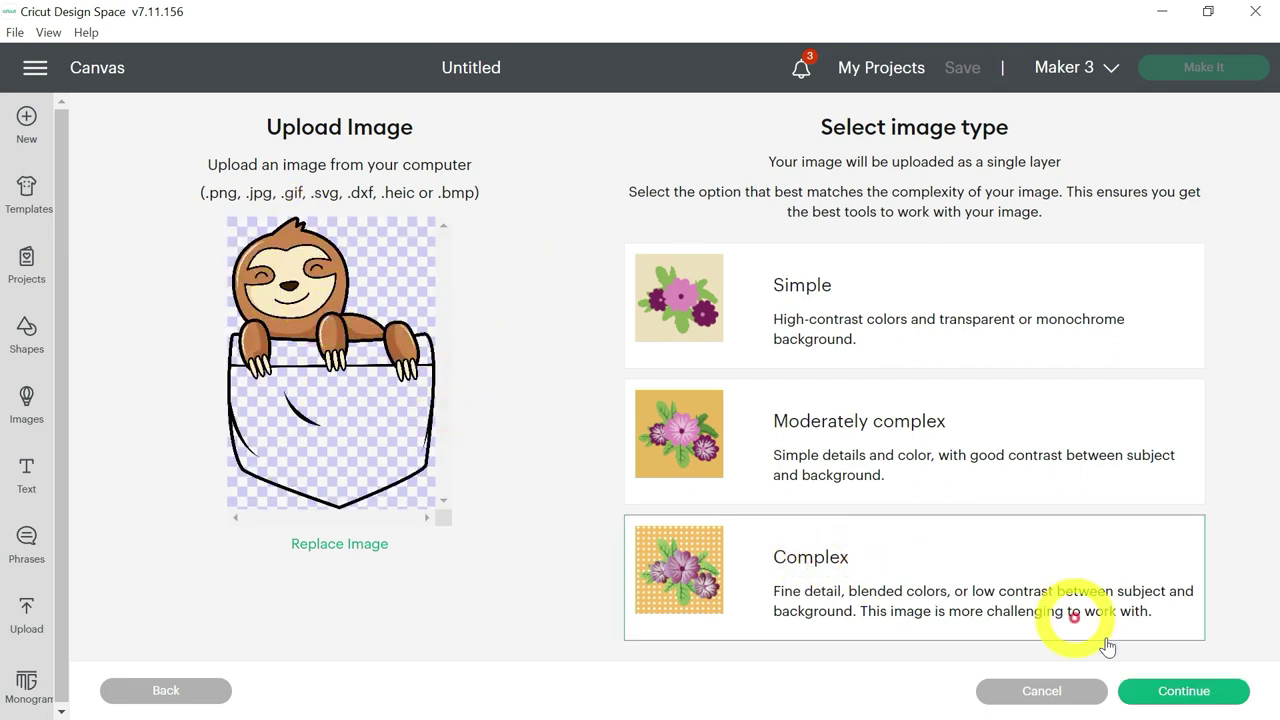
click(1183, 691)
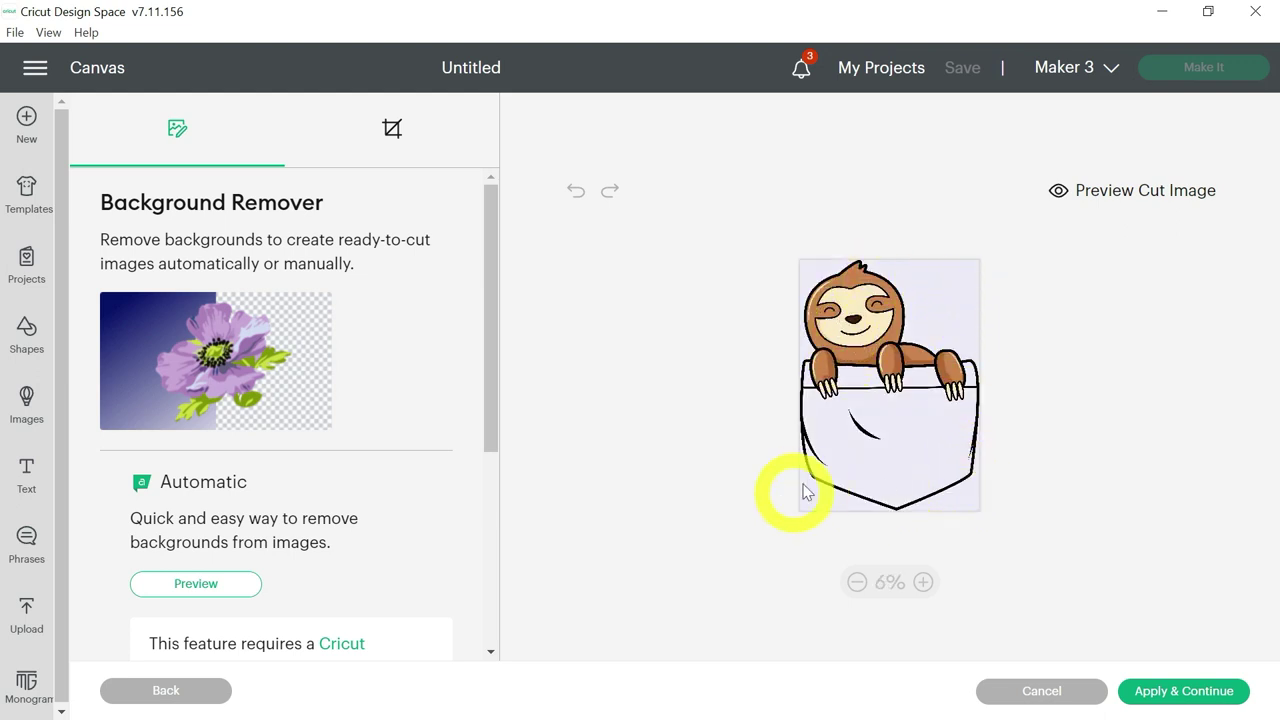
click(1155, 690)
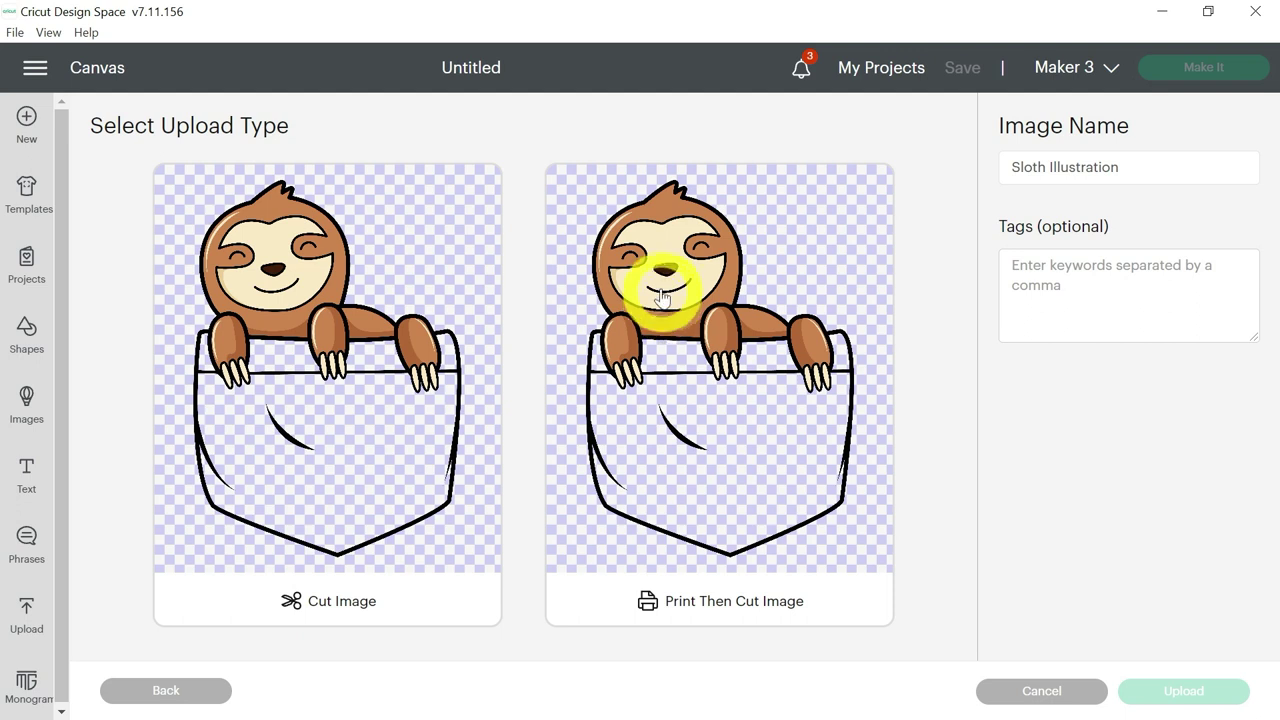
click(662, 292)
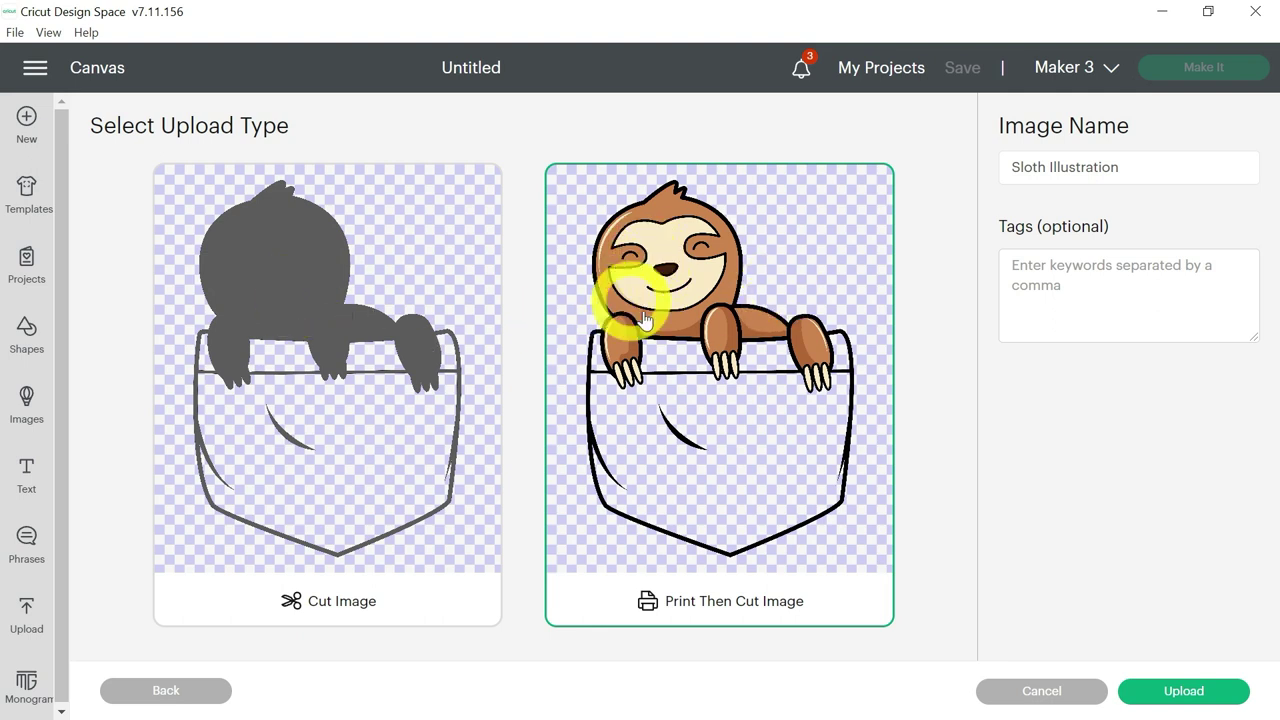
click(1165, 690)
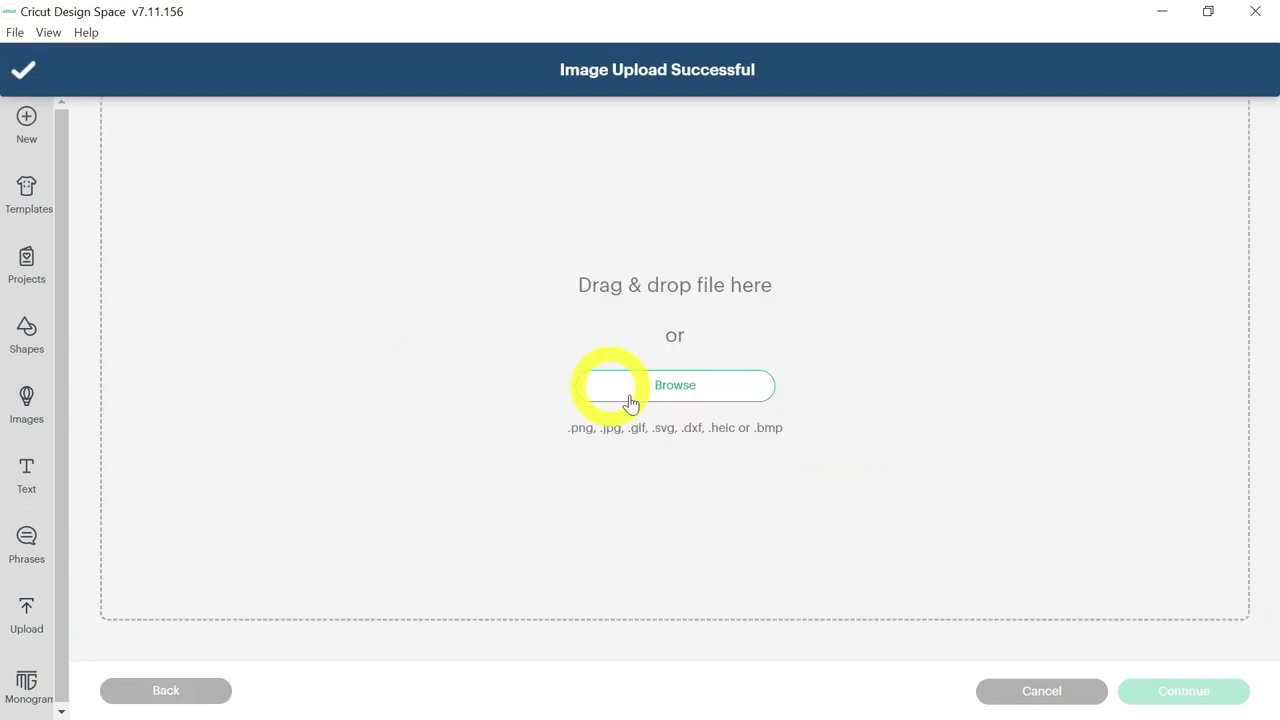
Open Unicorn Pocket.png from the unicorn pocket illustration folder.
click(630, 400)
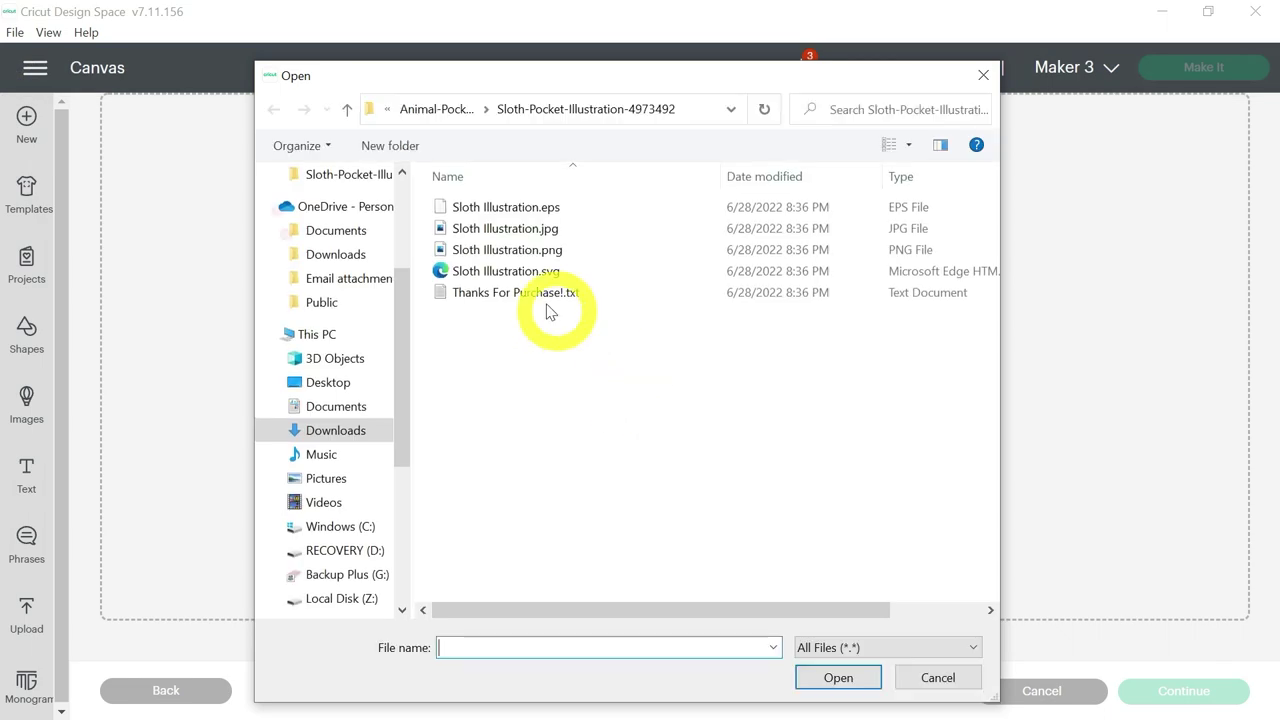
click(347, 112)
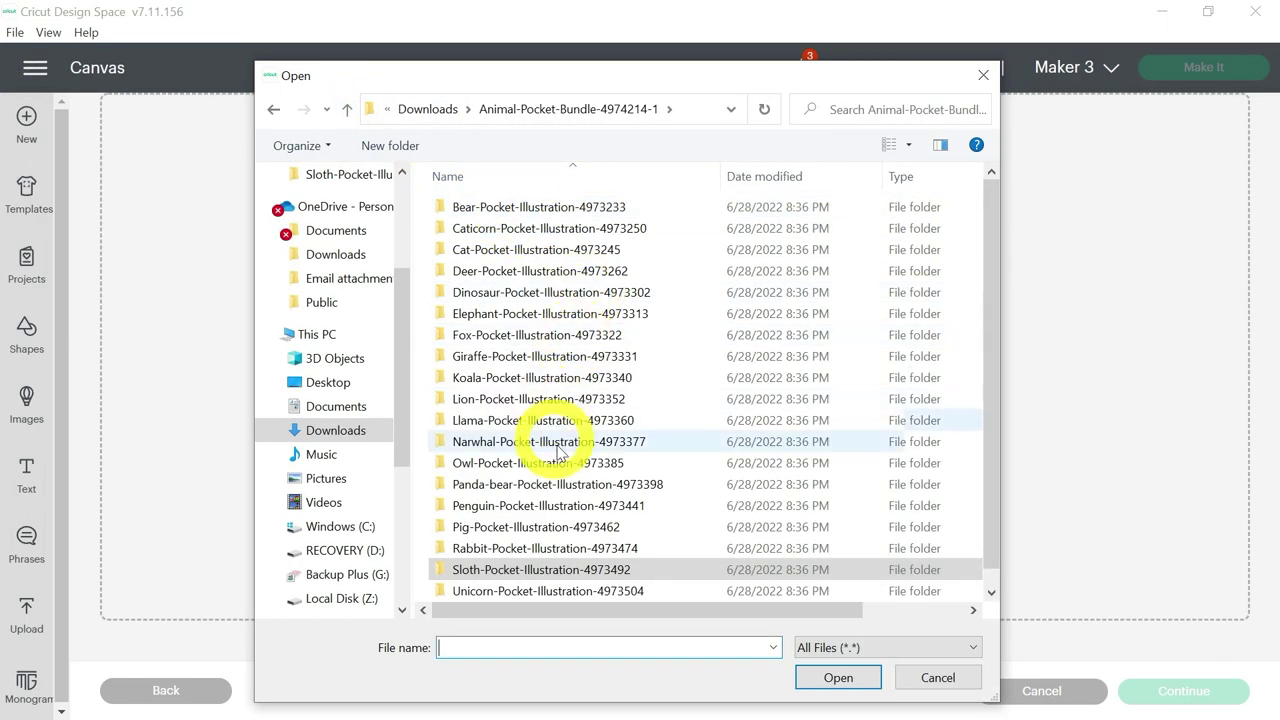
click(530, 590)
double_click(530, 590)
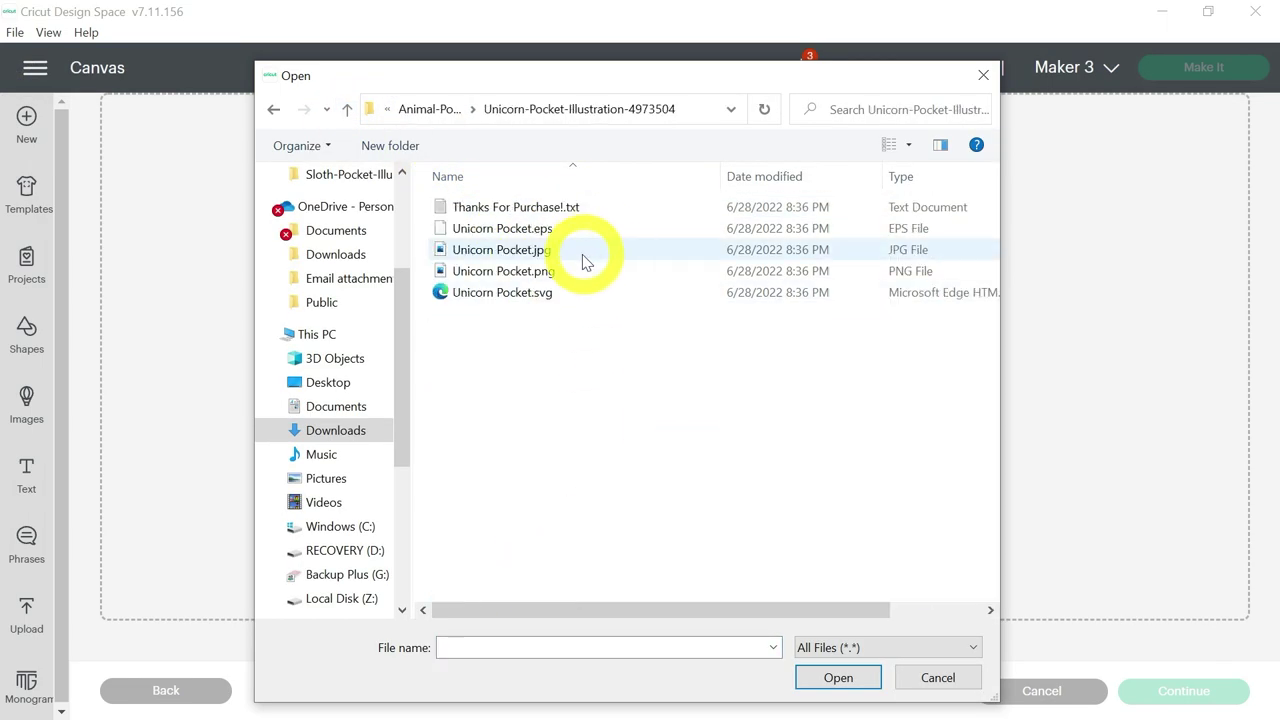
double_click(574, 271)
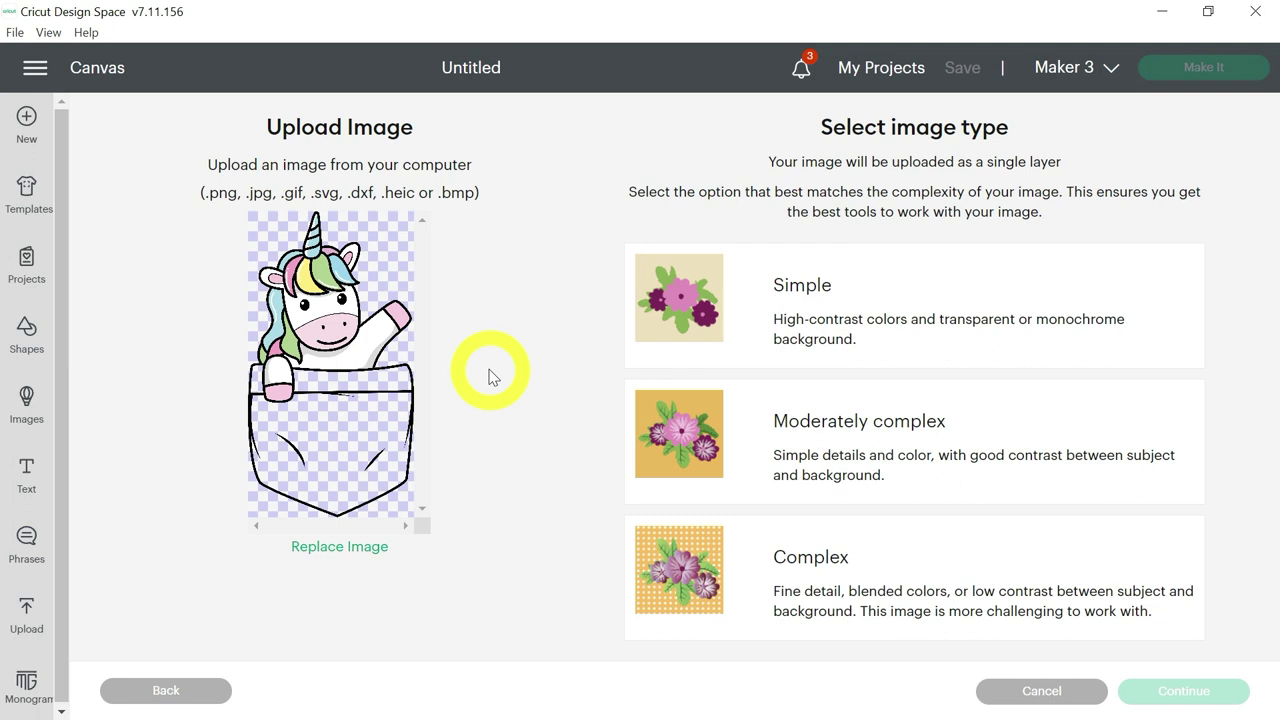
Upload the unicorn as a complex Print Then Cut image and pick the sloth in recent uploads.
click(735, 537)
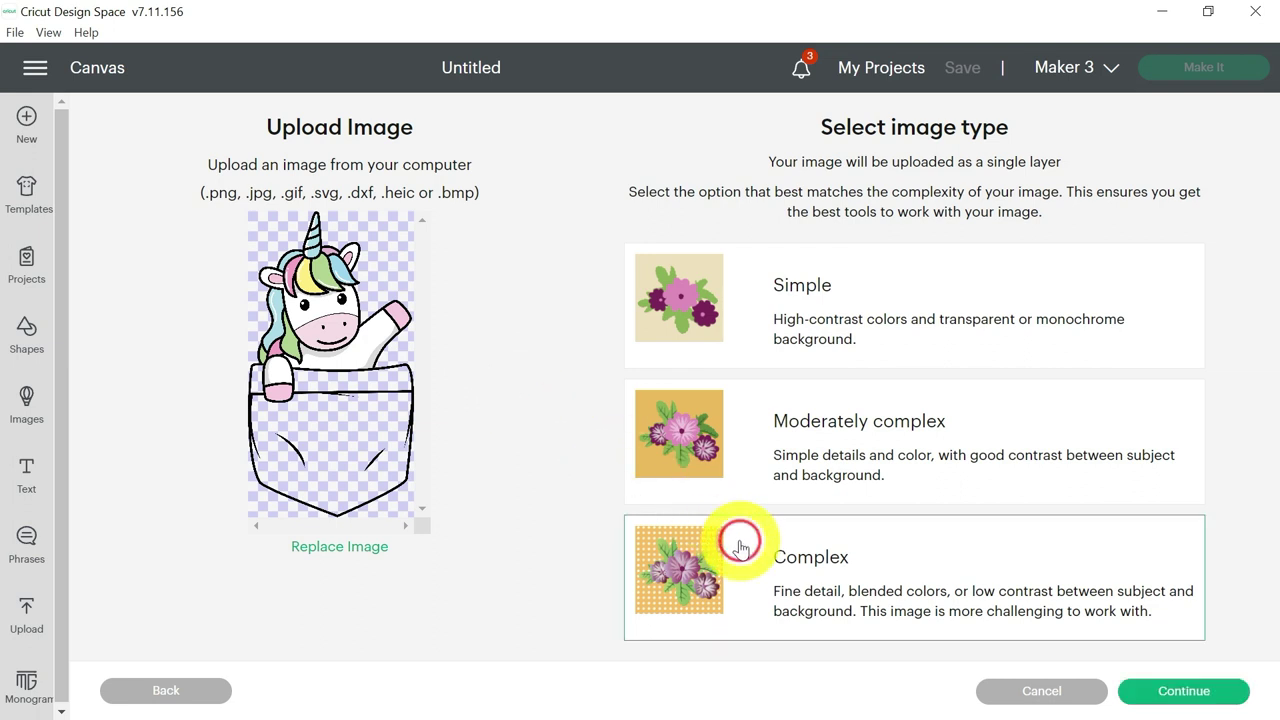
click(1187, 688)
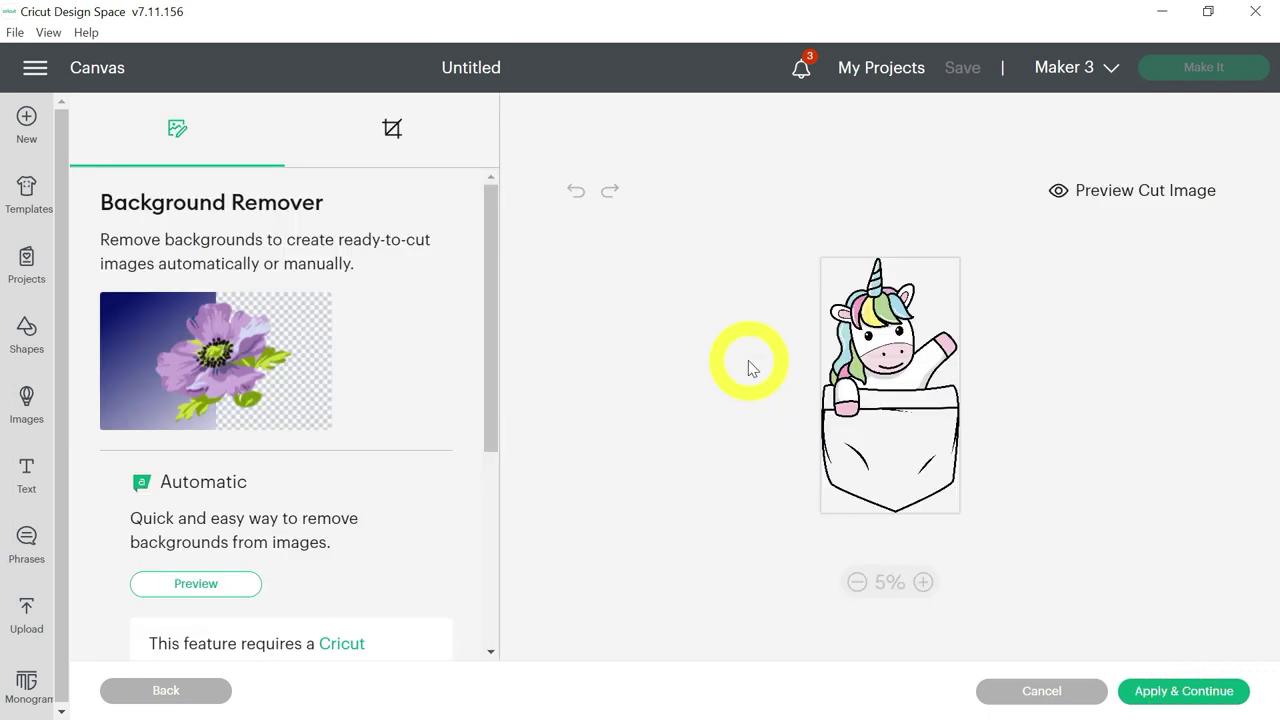
click(1168, 688)
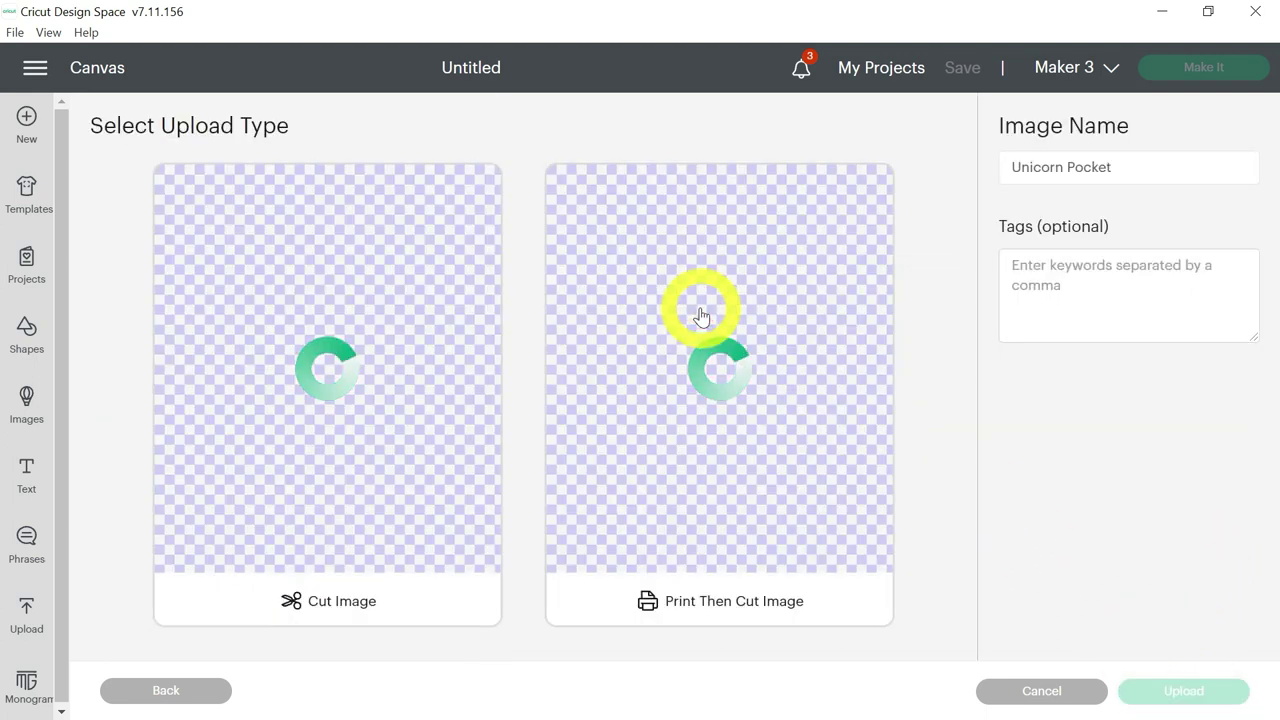
click(700, 317)
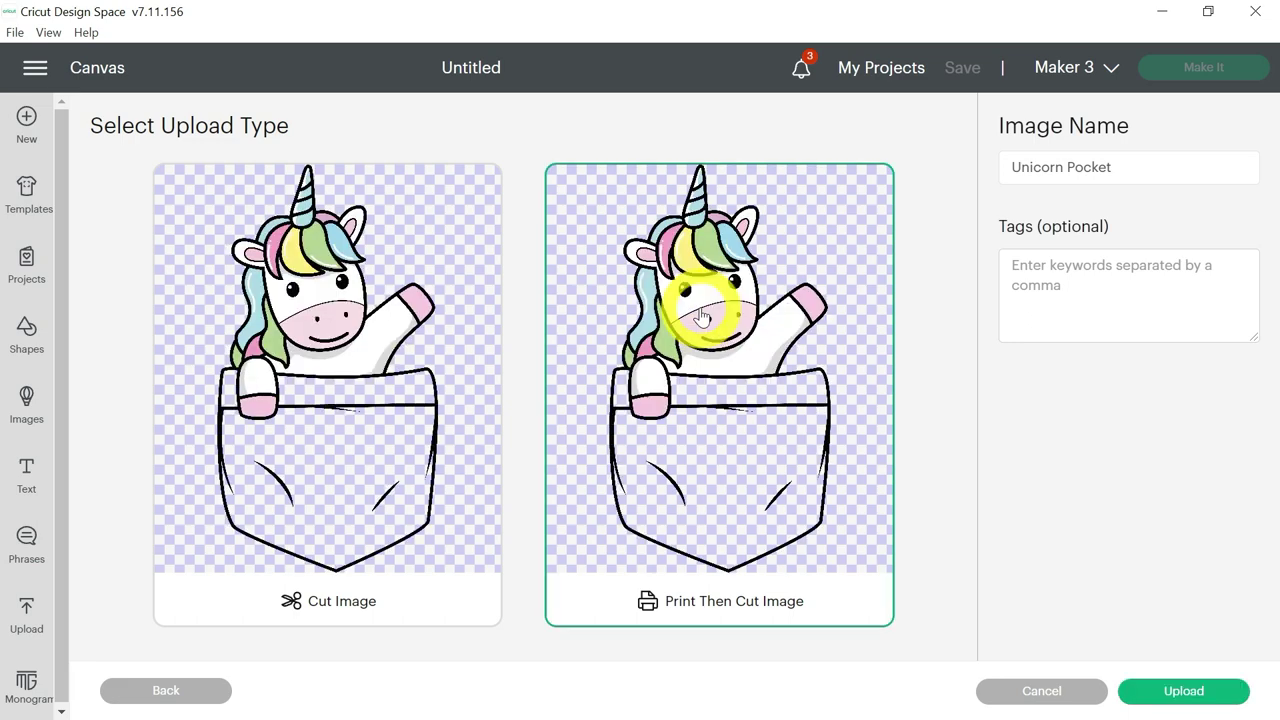
click(1140, 689)
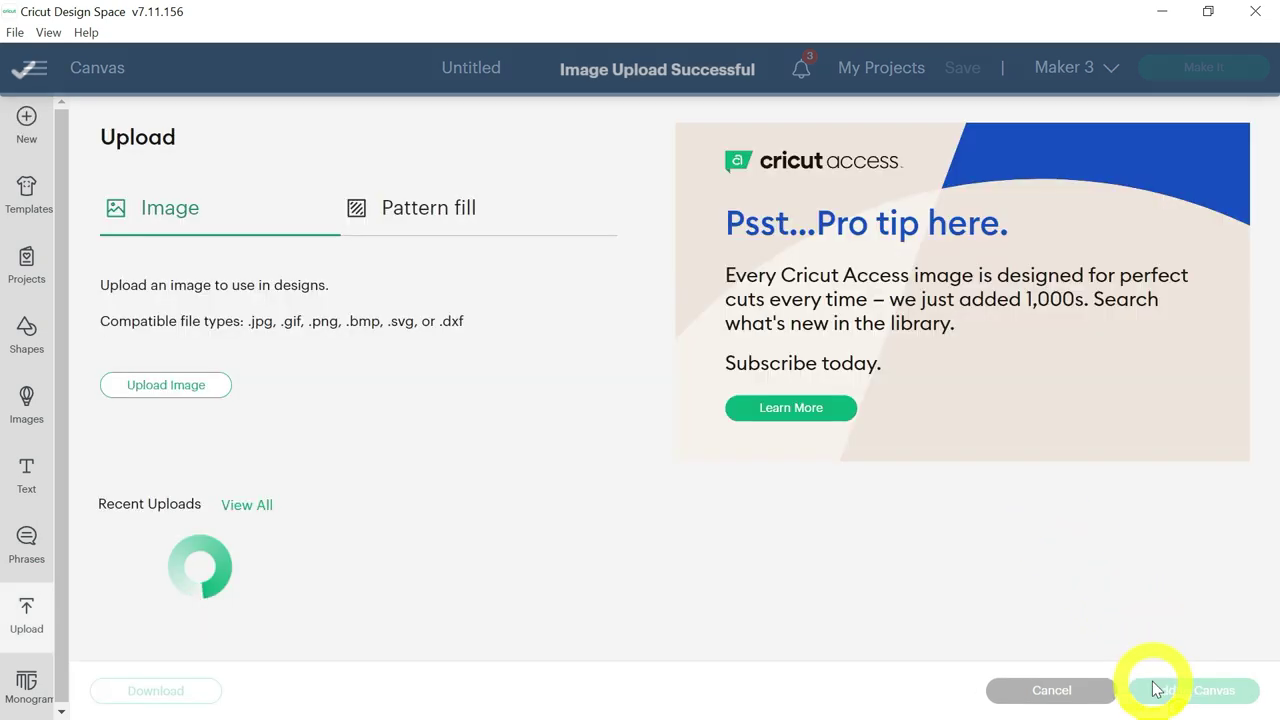
click(367, 566)
Place the sloth and unicorn on the canvas and set the design height to 5 inches, unlocked.
click(157, 553)
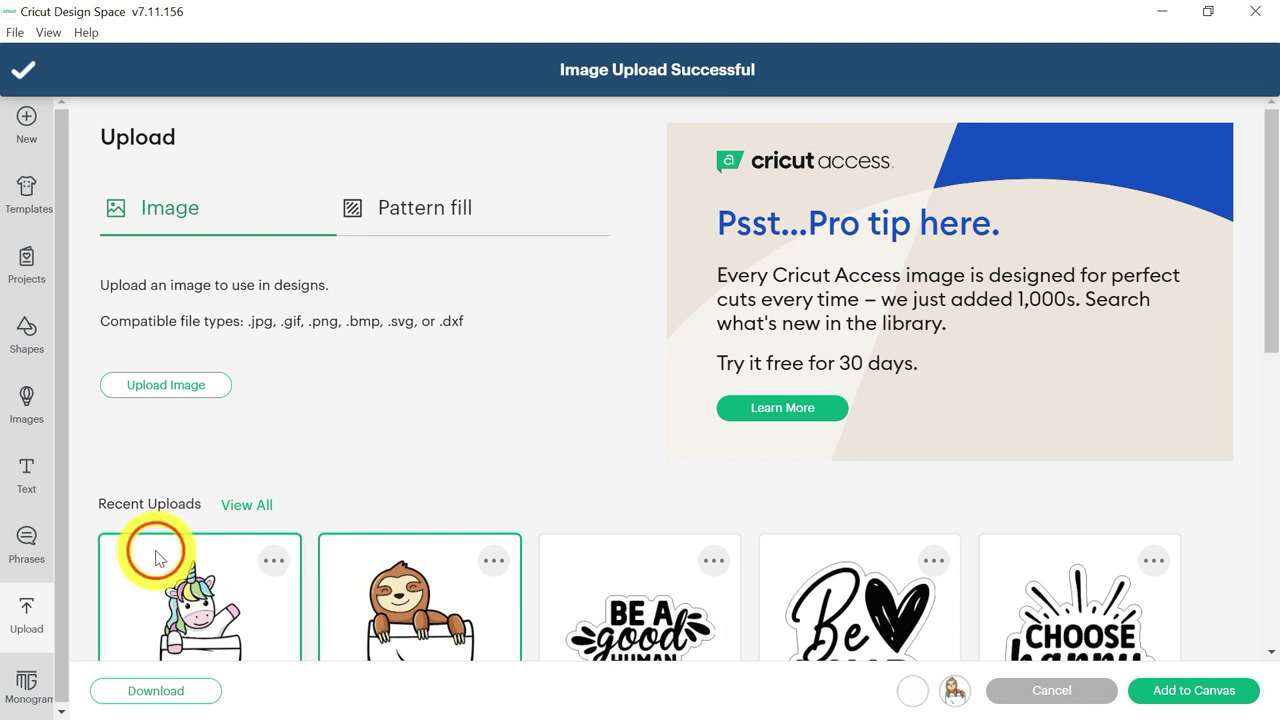
click(1187, 666)
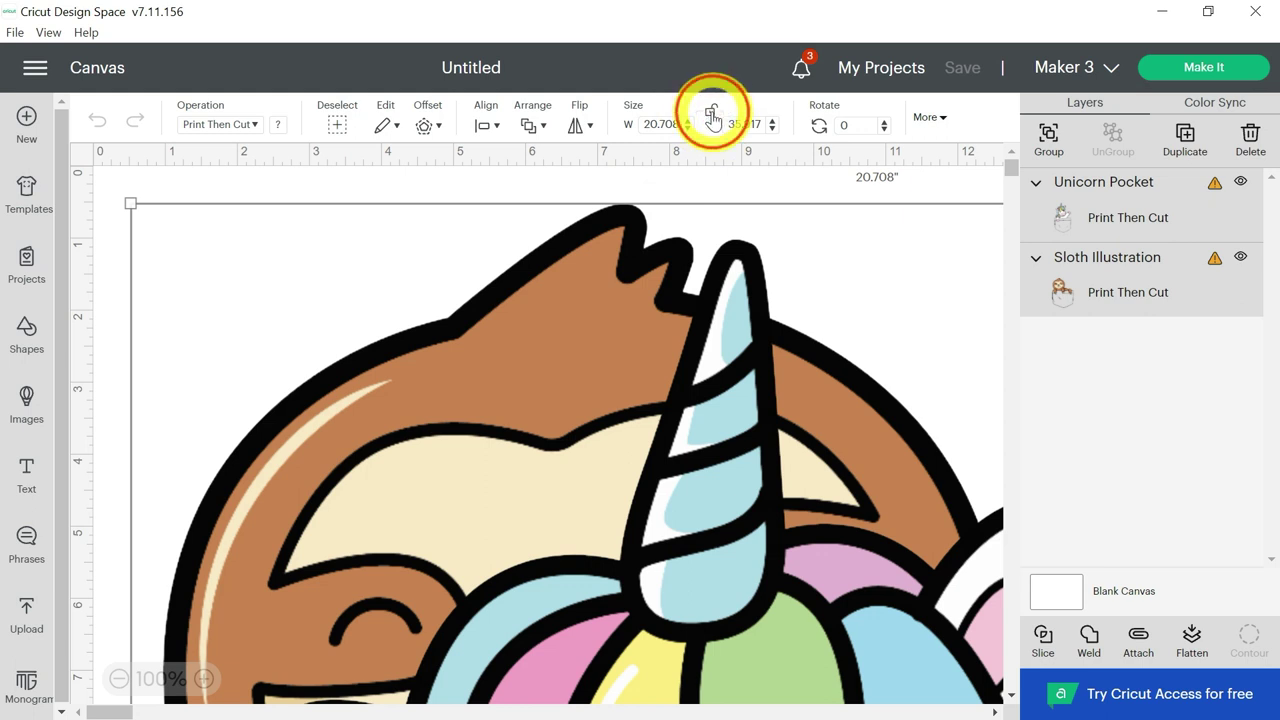
click(712, 118)
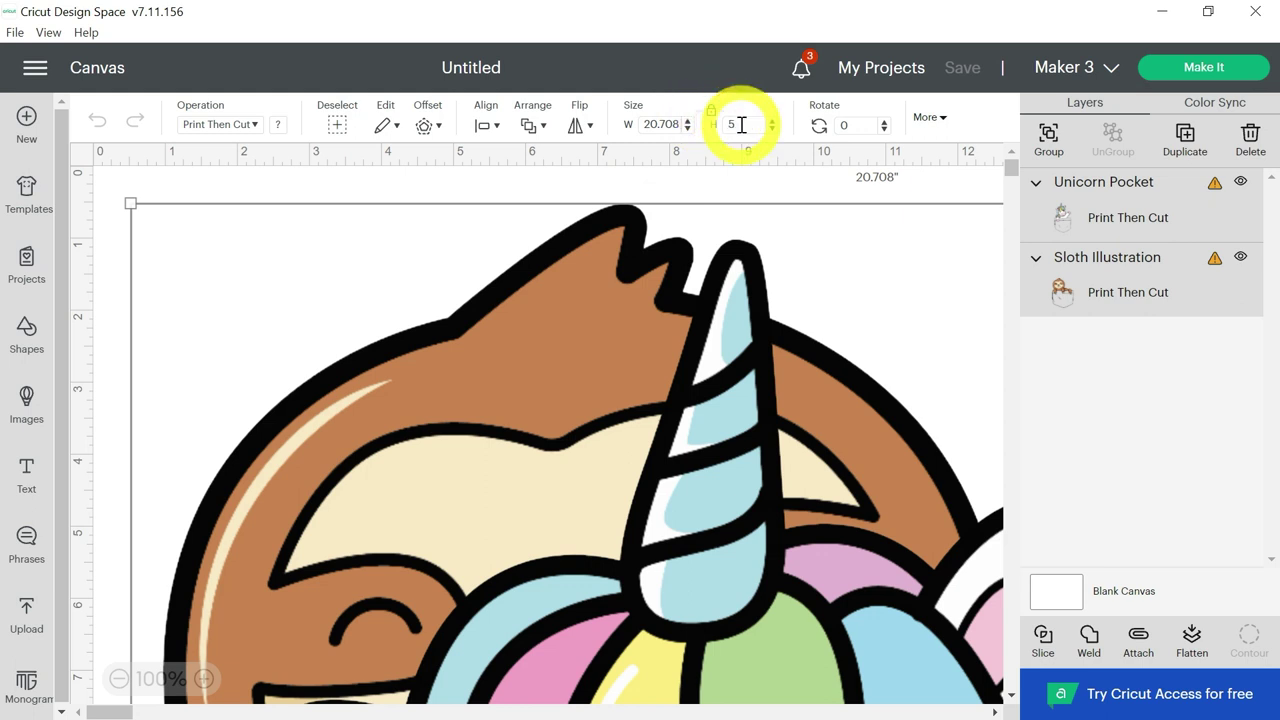
click(741, 124)
text(5)
key(Return)
click(460, 295)
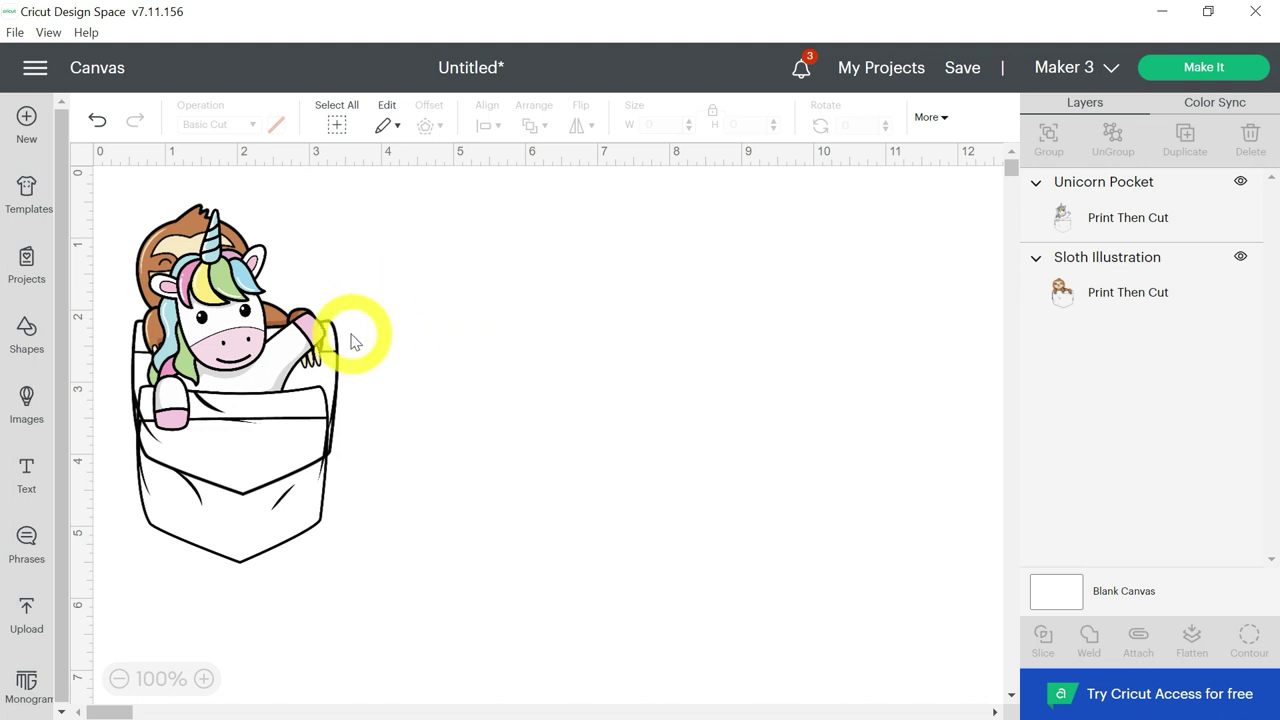
click(27, 335)
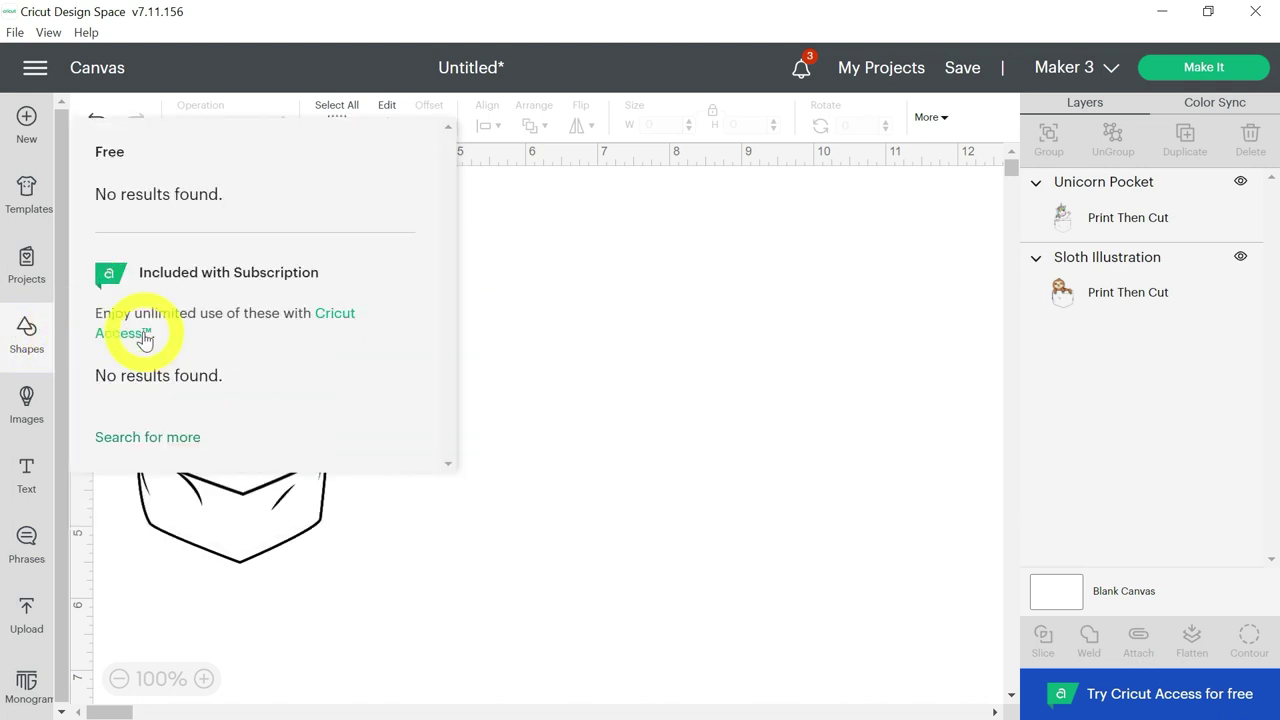
Add a square and resize it to a 6.75 × 9.25 inch rectangle.
click(134, 546)
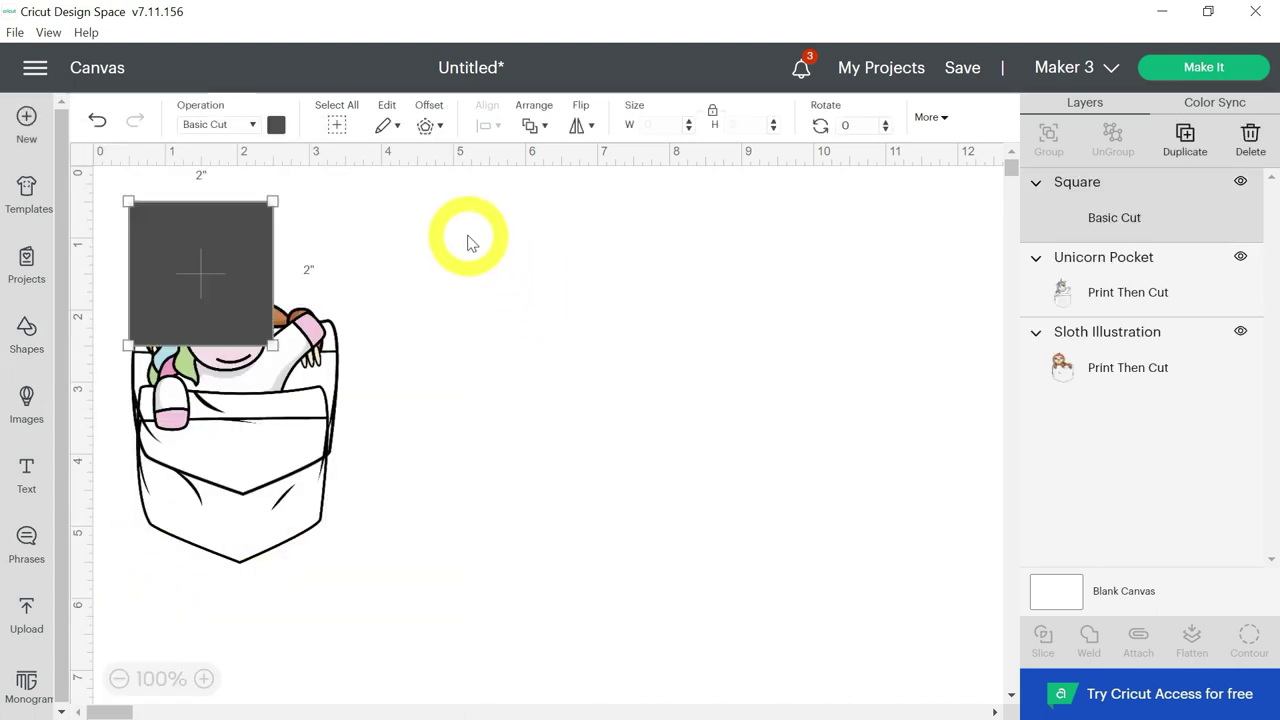
drag(223, 251, 711, 343)
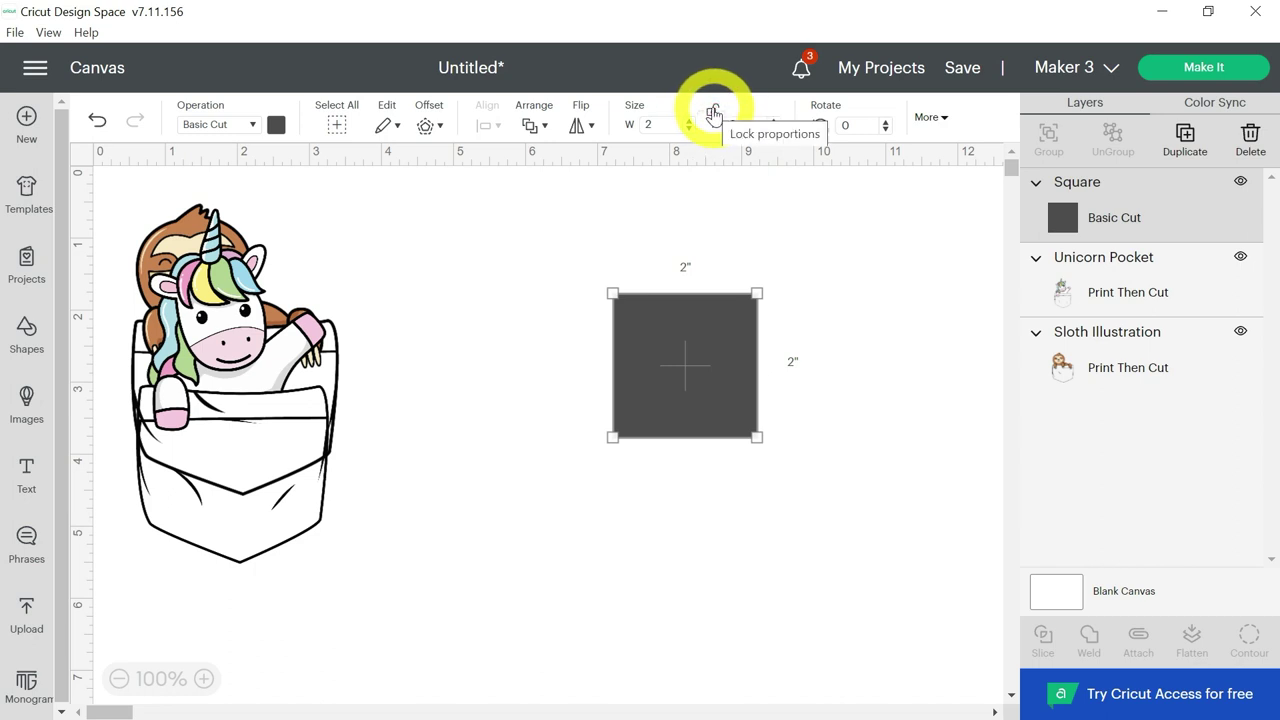
click(713, 113)
click(630, 118)
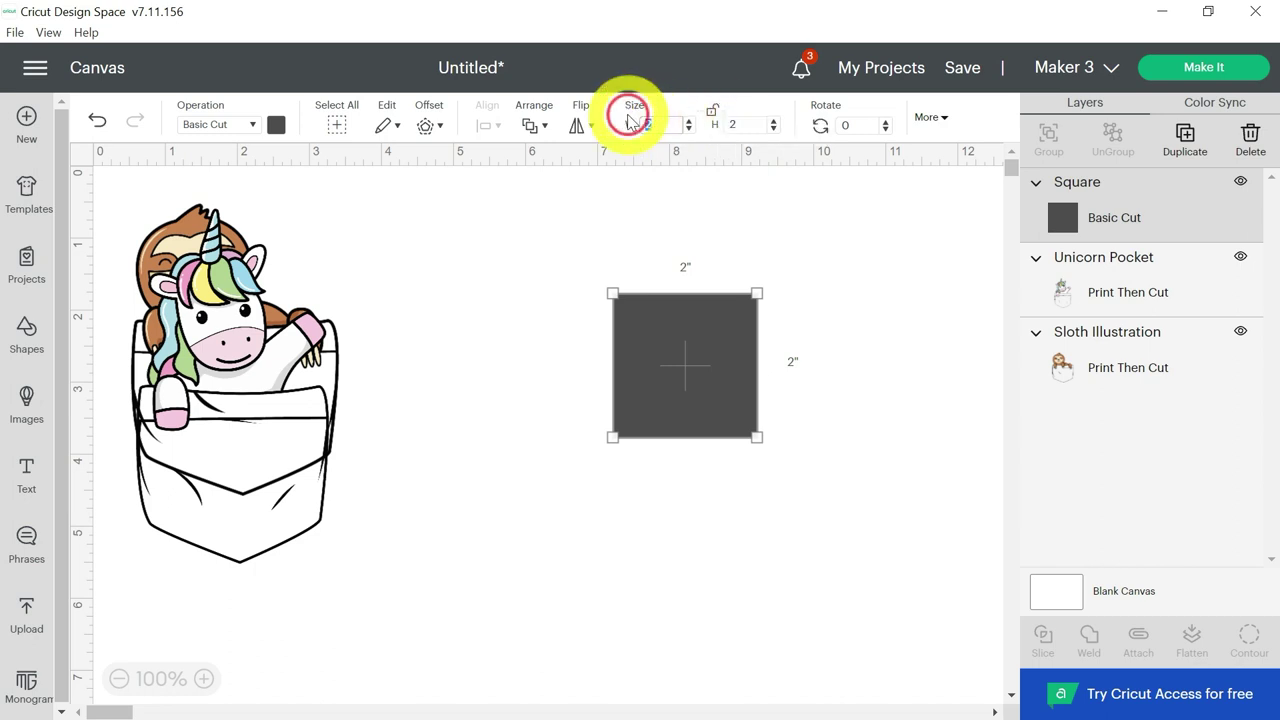
text(6.75)
key(Return)
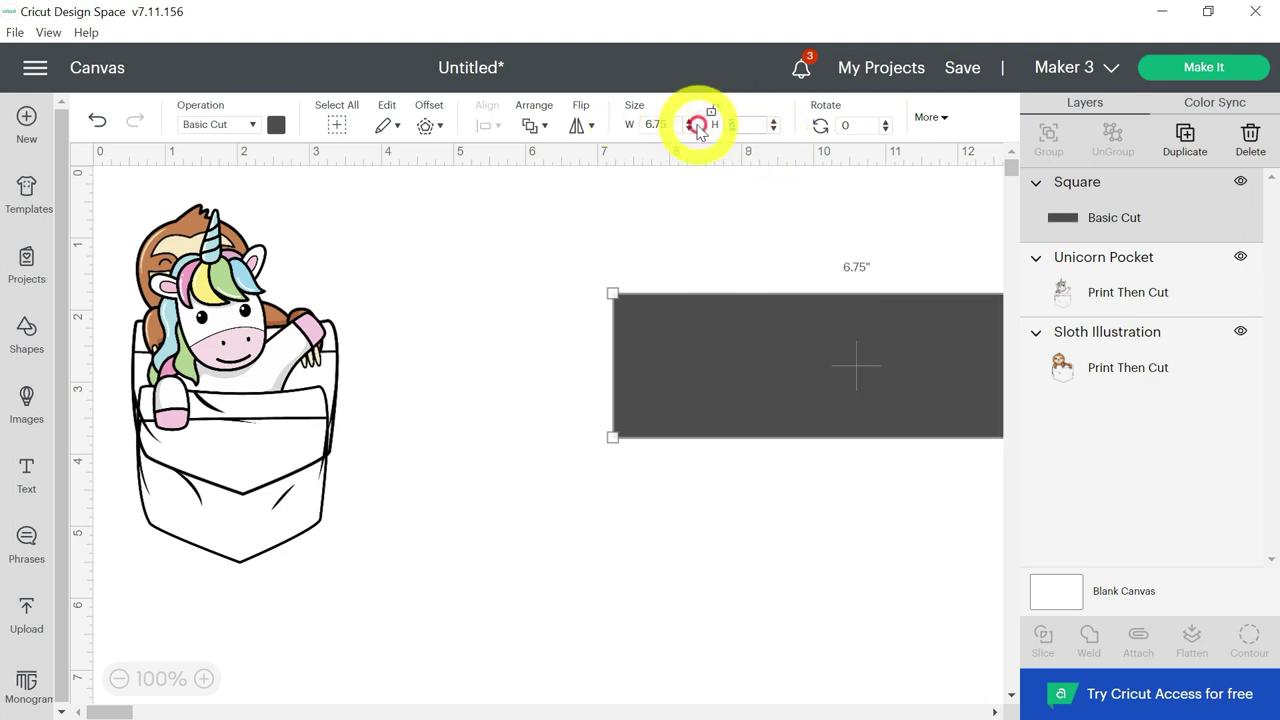
text(9.25)
key(Return)
drag(666, 337, 475, 277)
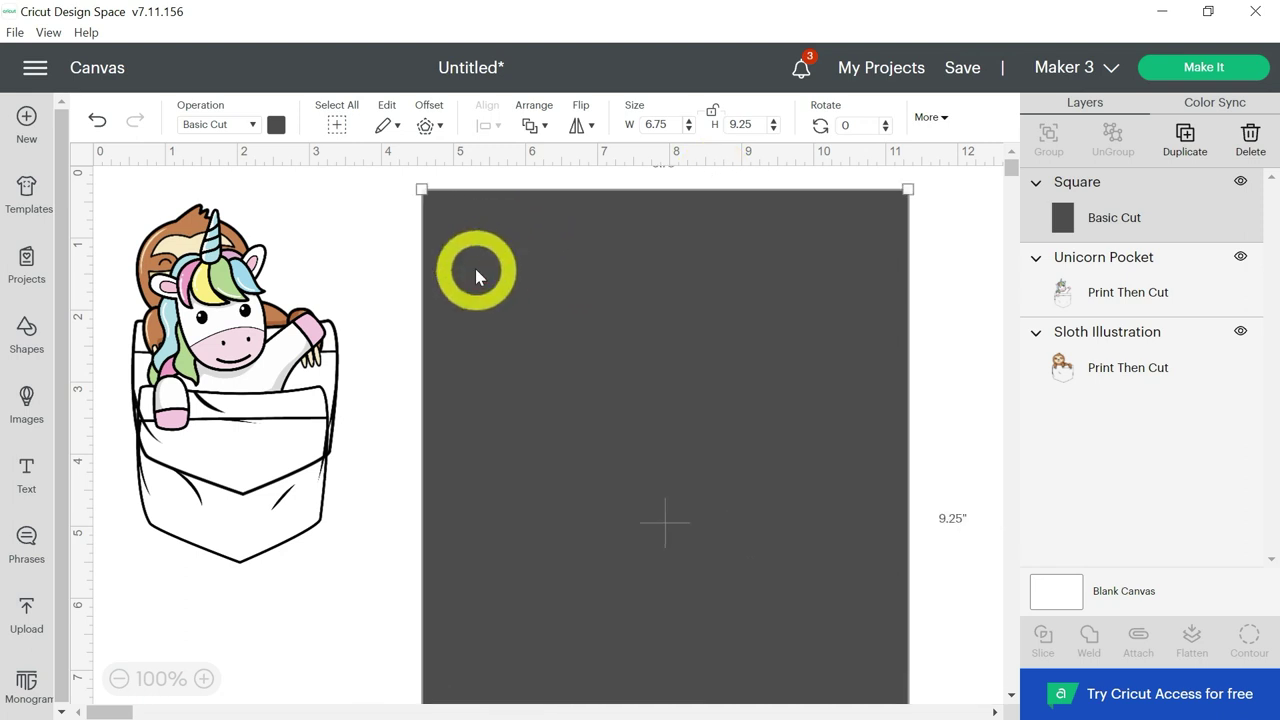
Colour the rectangle grey.
click(276, 124)
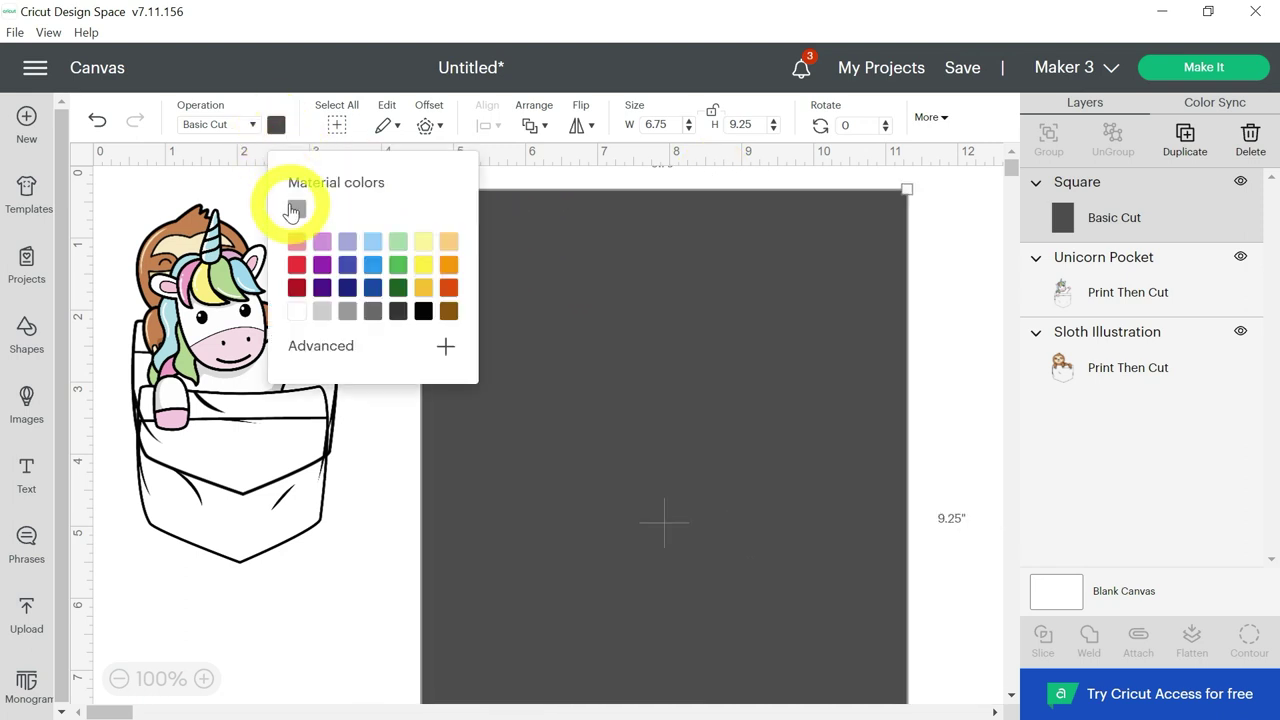
click(297, 310)
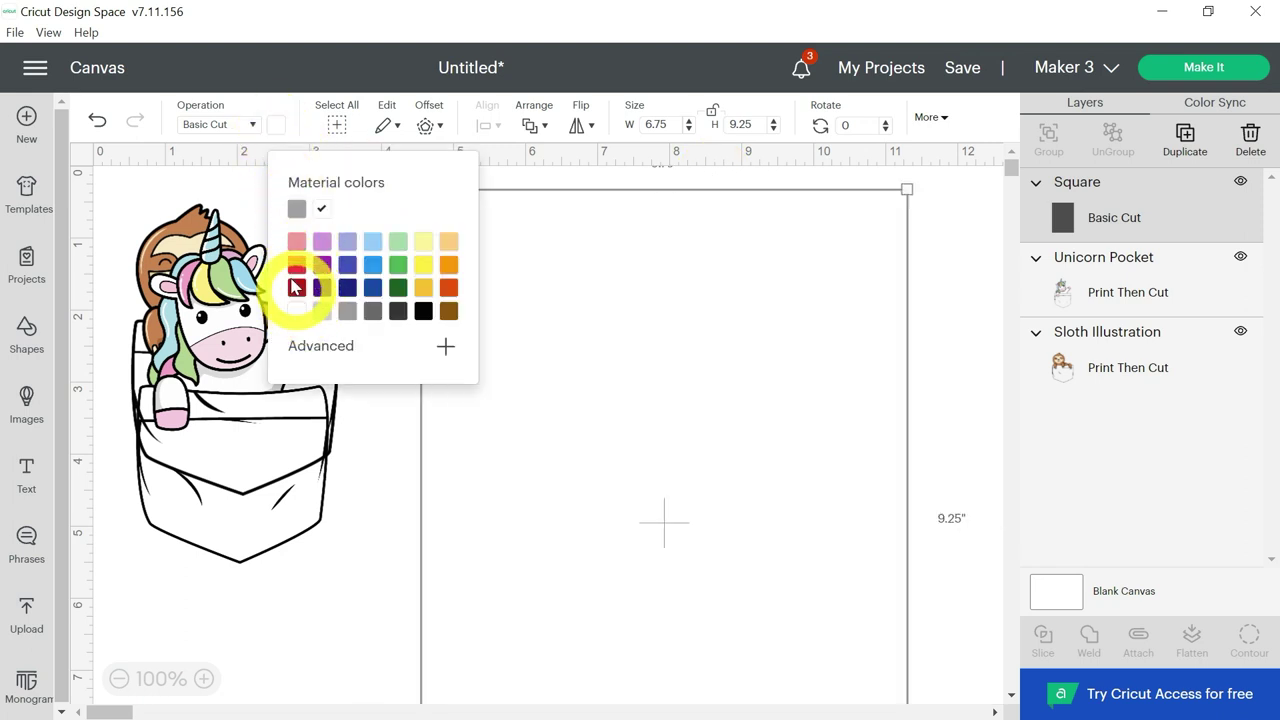
click(250, 194)
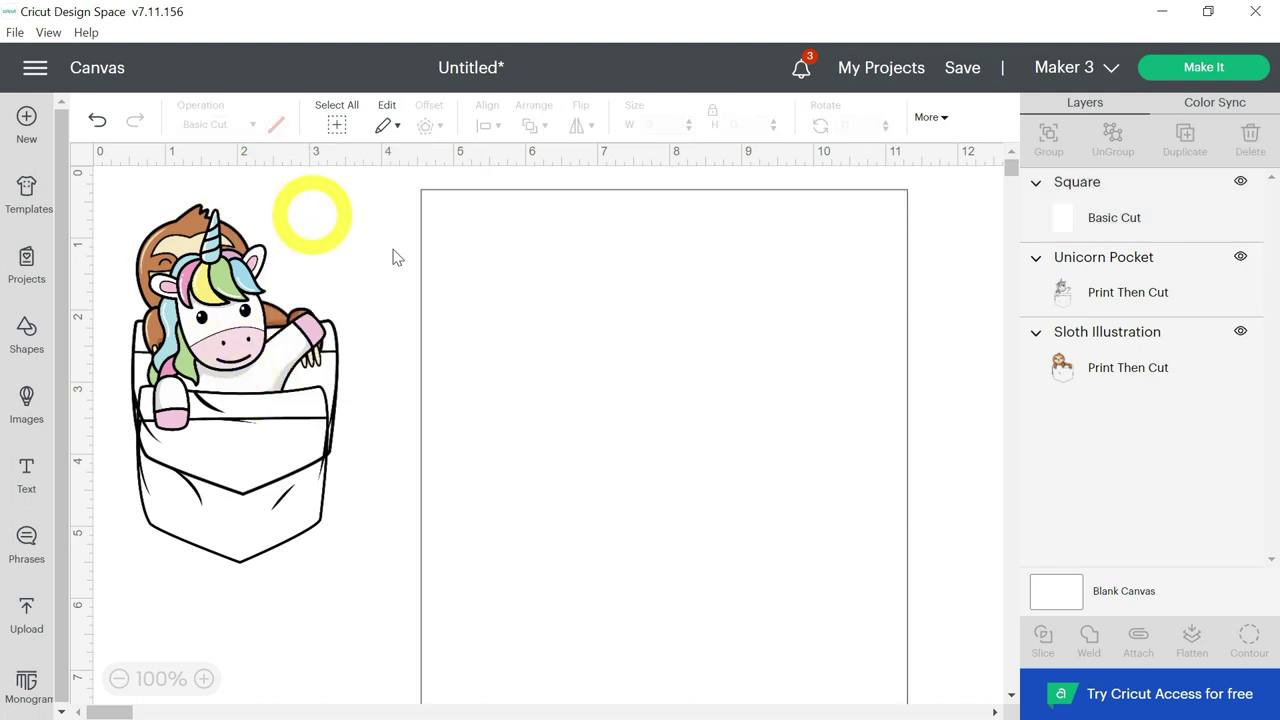
click(443, 251)
click(273, 128)
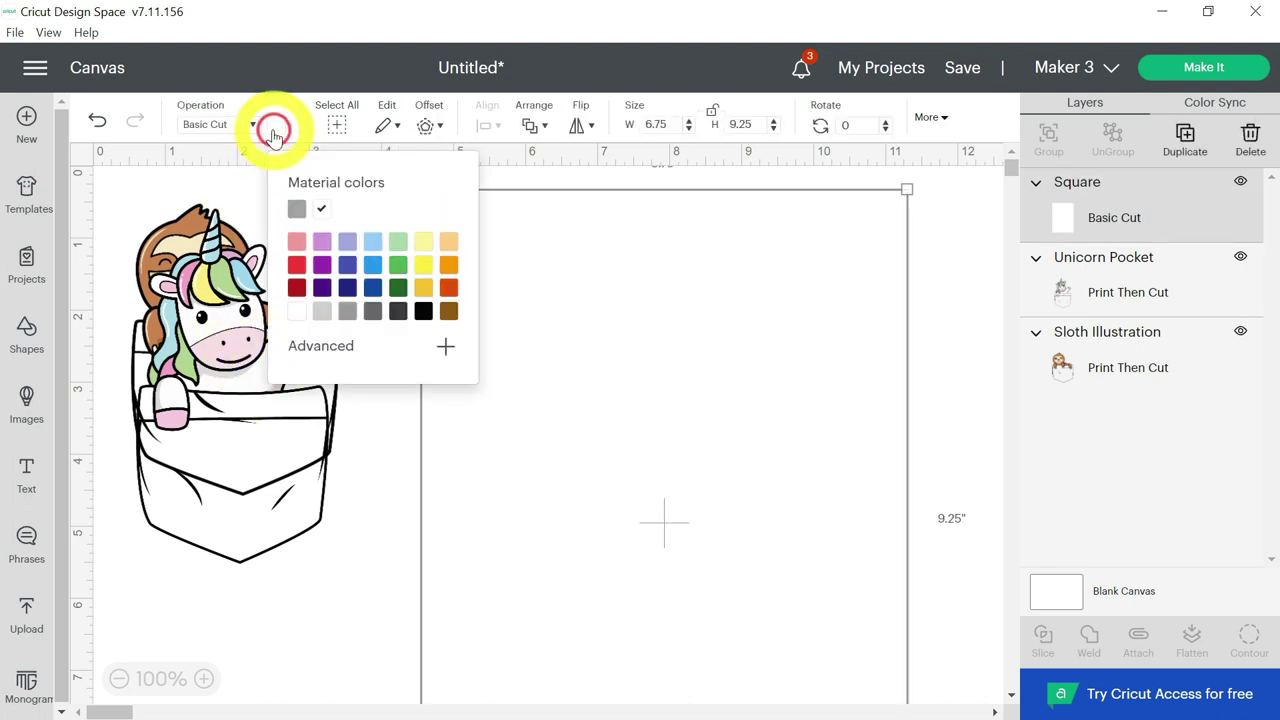
click(296, 210)
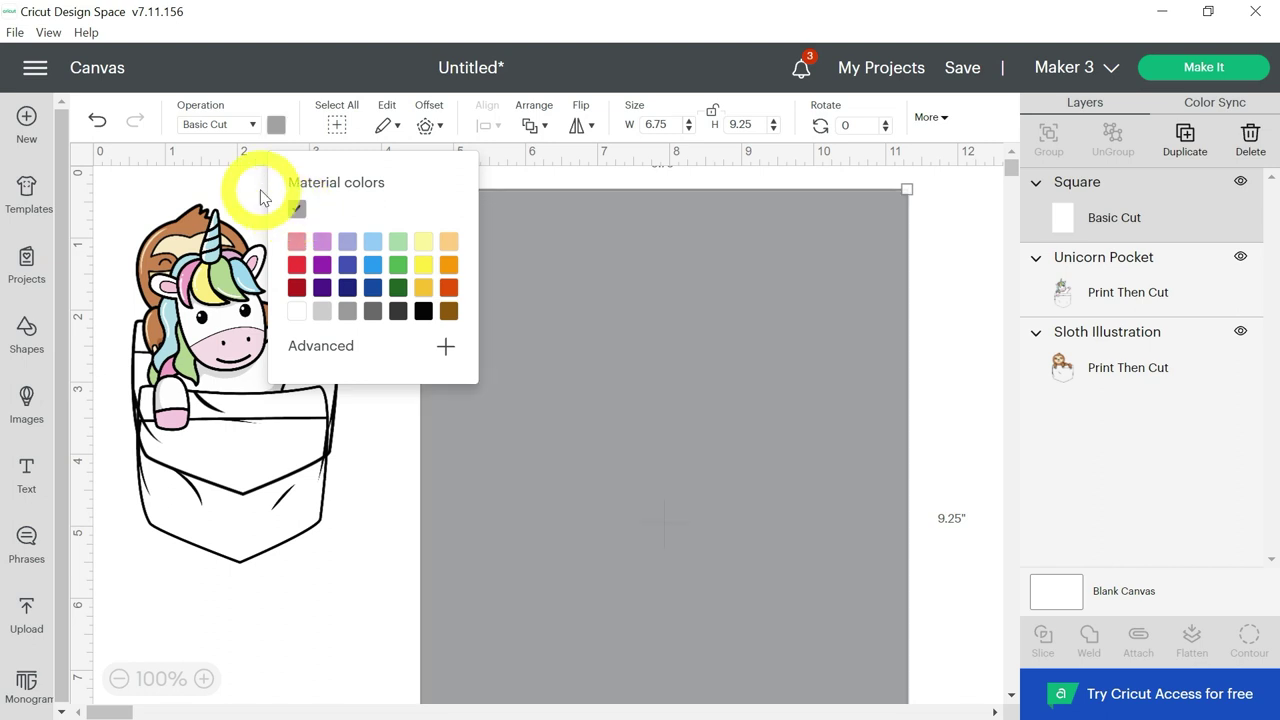
click(264, 196)
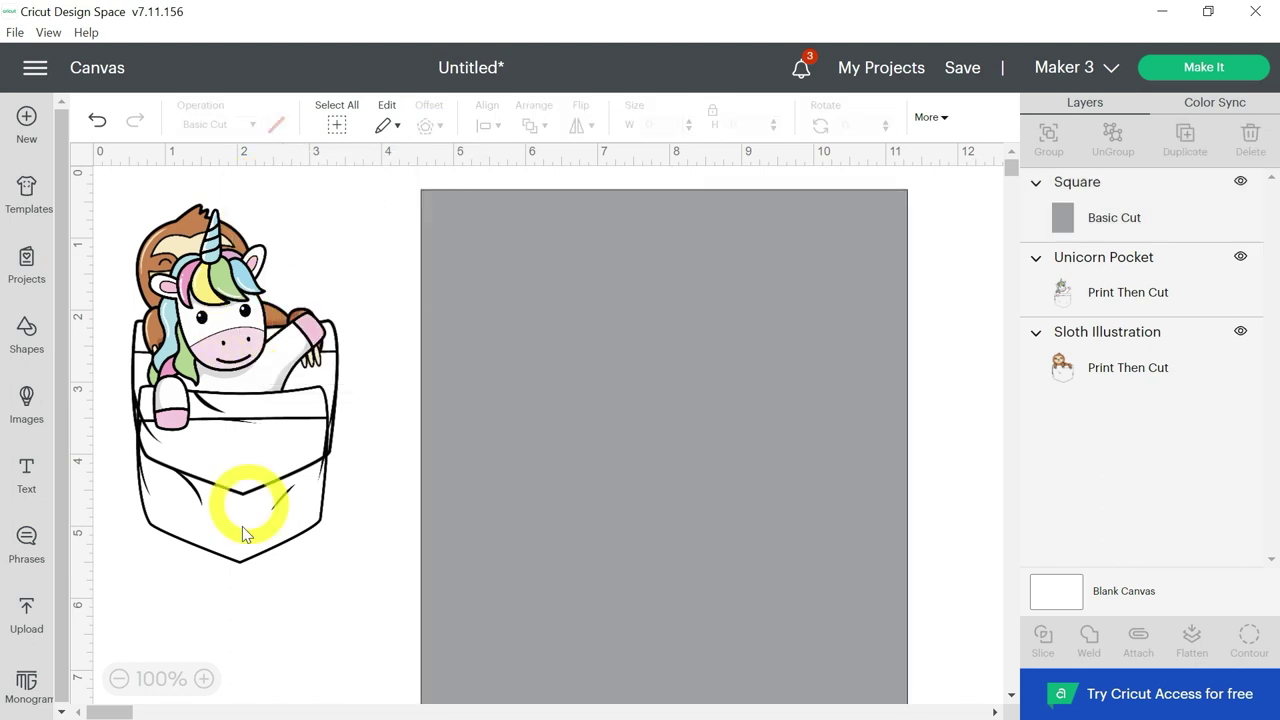
Move the unicorn onto the grey rectangle and send the rectangle behind it.
click(118, 679)
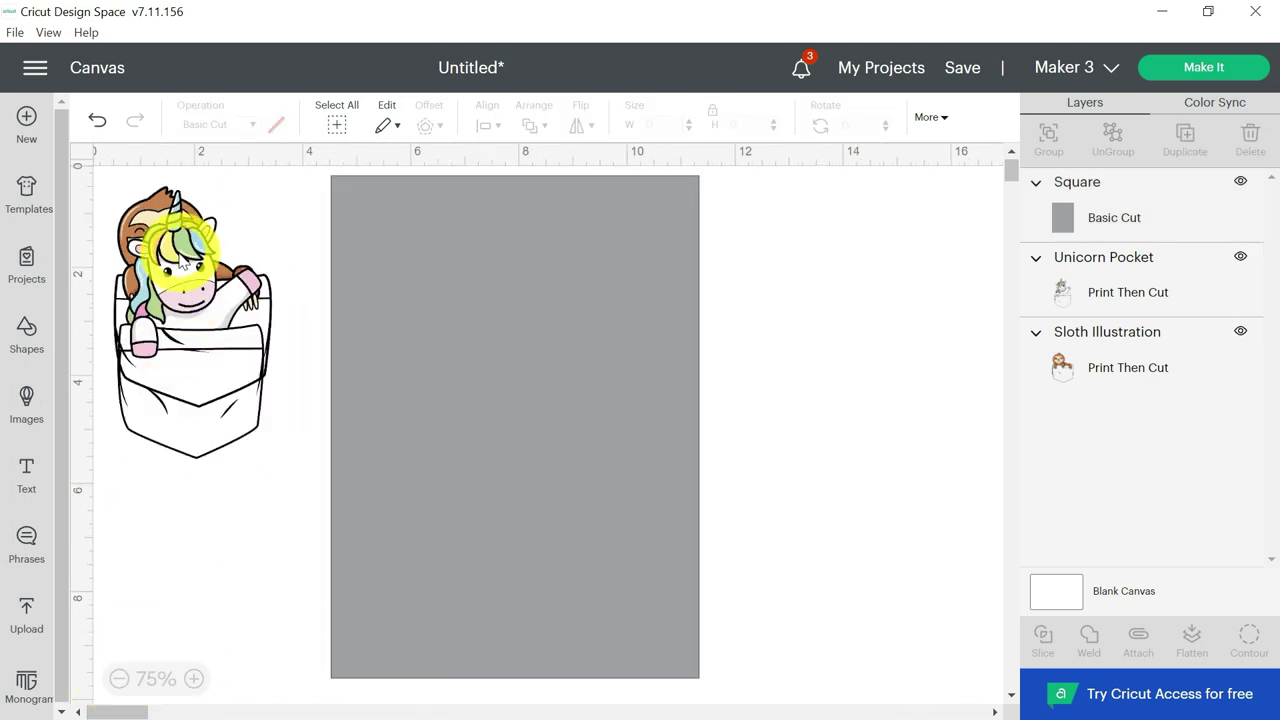
drag(185, 228, 405, 262)
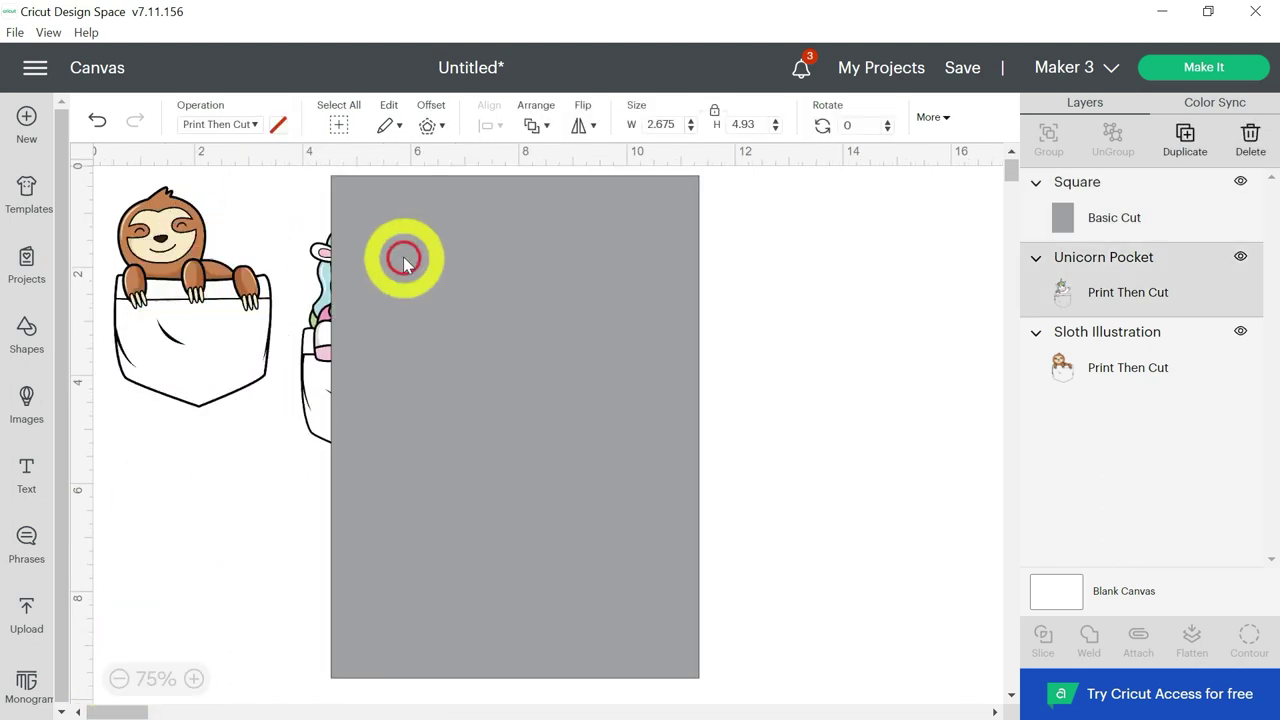
click(526, 234)
click(516, 124)
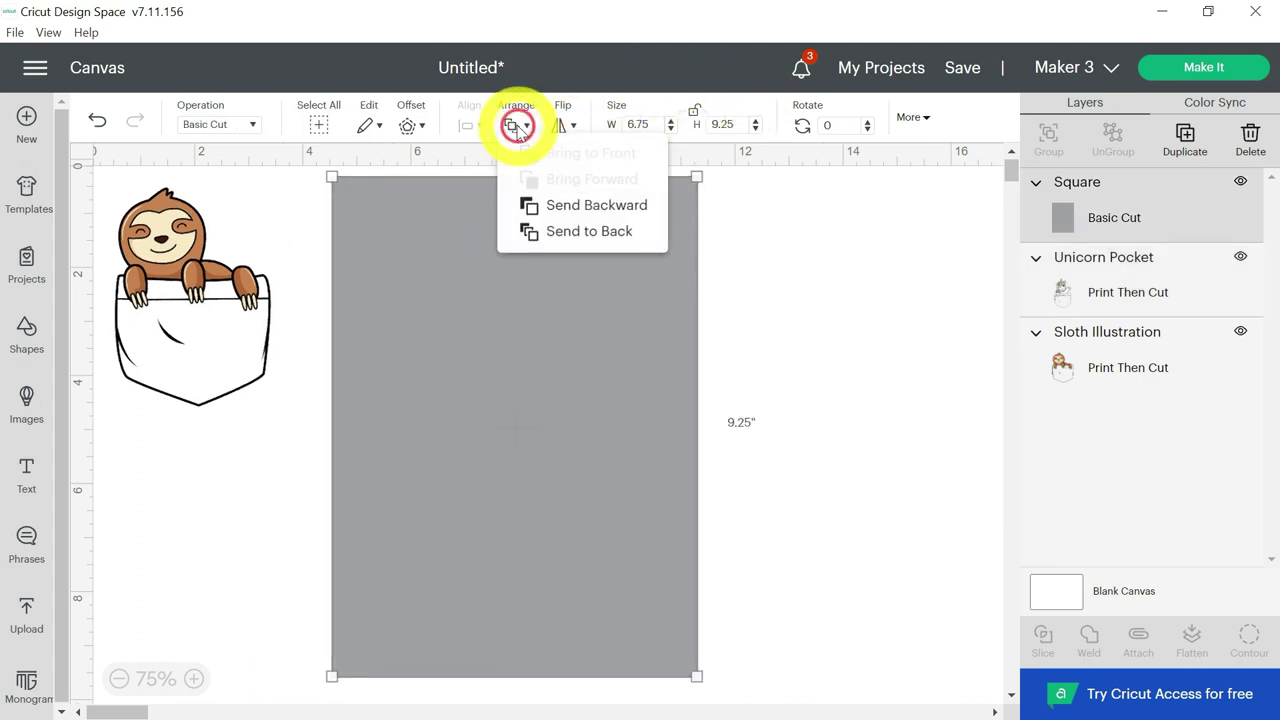
click(535, 233)
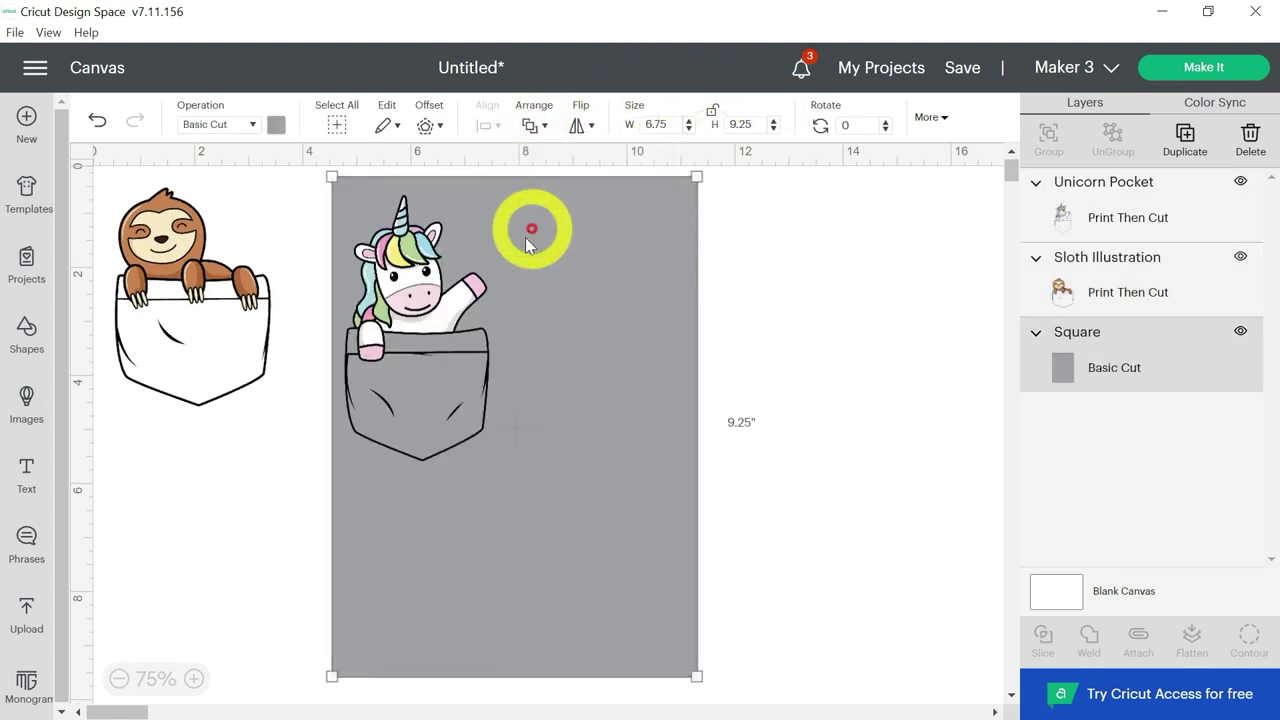
click(765, 268)
Reposition the grey rectangle off to the right of the pocket designs.
mouse_move(397, 290)
mouse_down()
mouse_move(419, 284)
mouse_move(372, 295)
mouse_up()
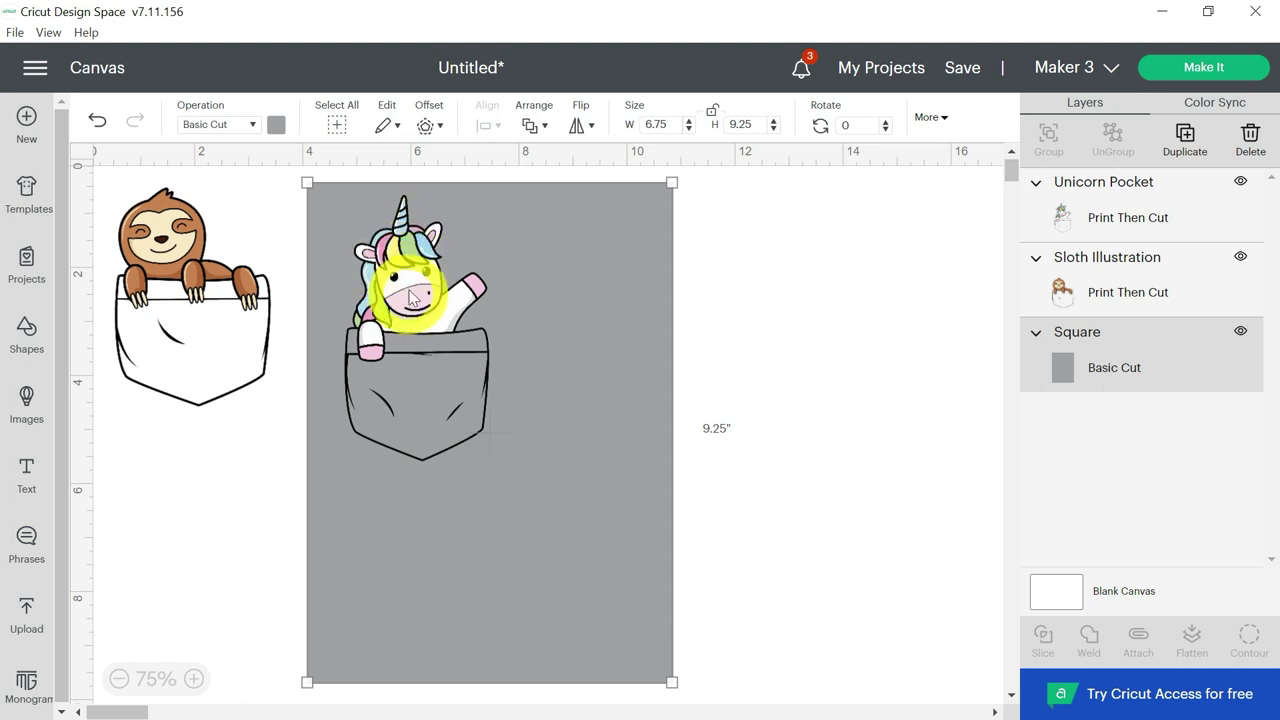
drag(408, 268, 868, 283)
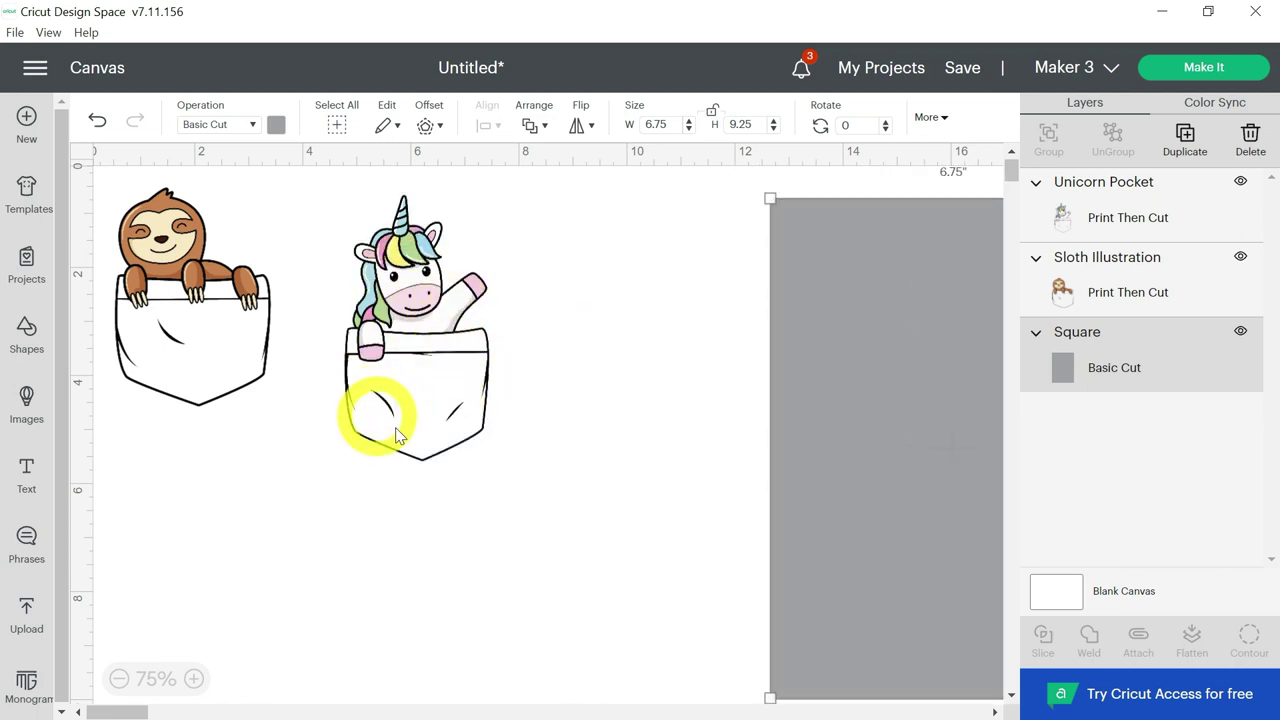
drag(873, 295, 430, 220)
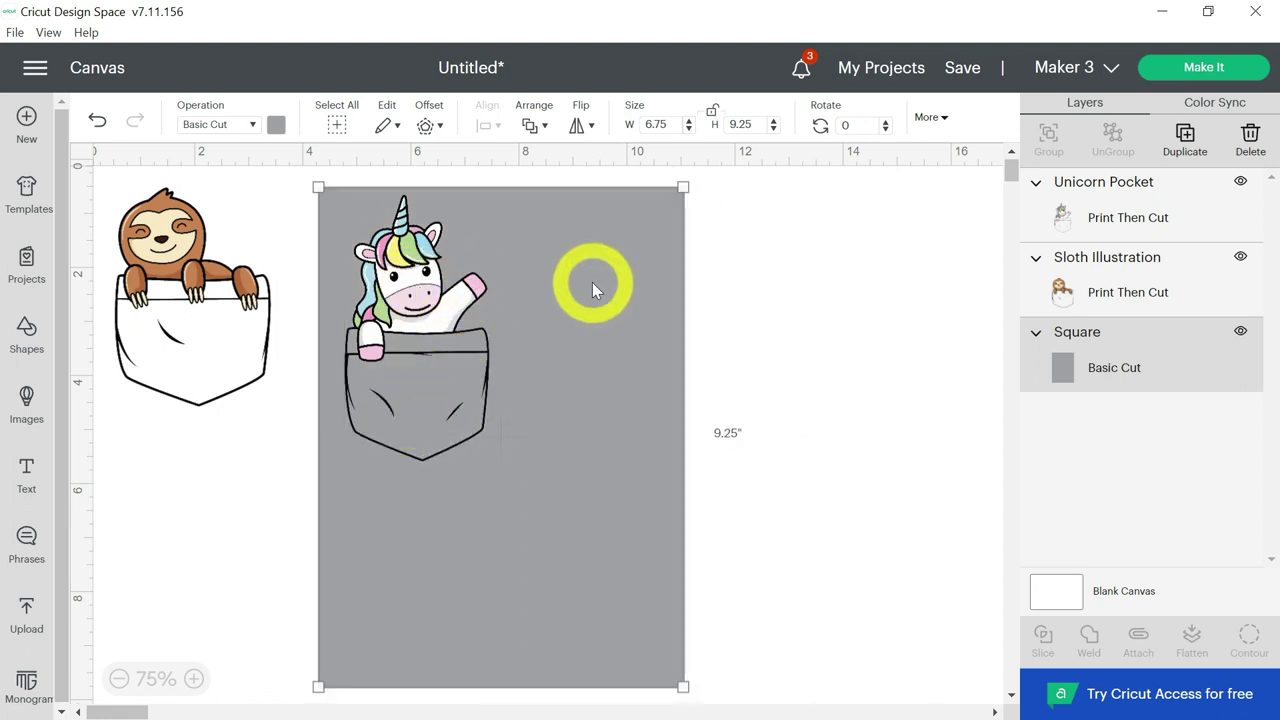
drag(592, 280, 921, 279)
click(490, 265)
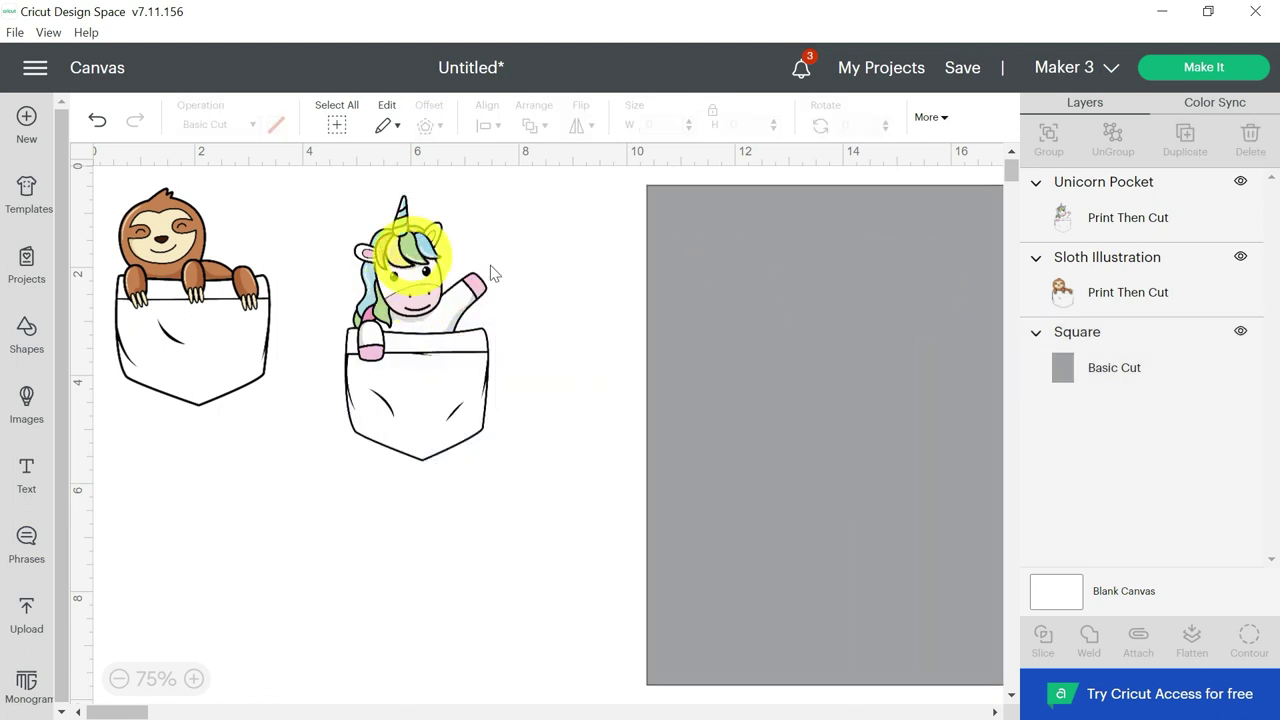
click(1128, 300)
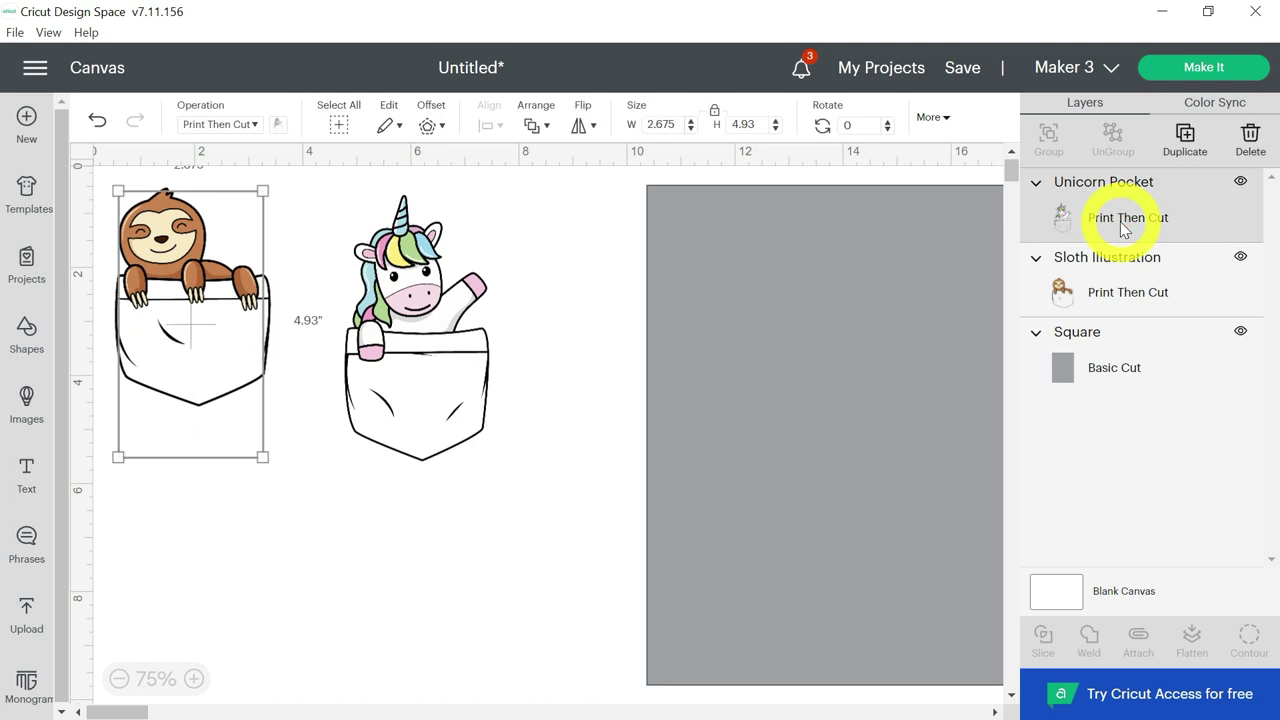
Make the unicorn and sloth each 3 inches wide and place the sloth on the unicorn's pocket.
double_click(665, 124)
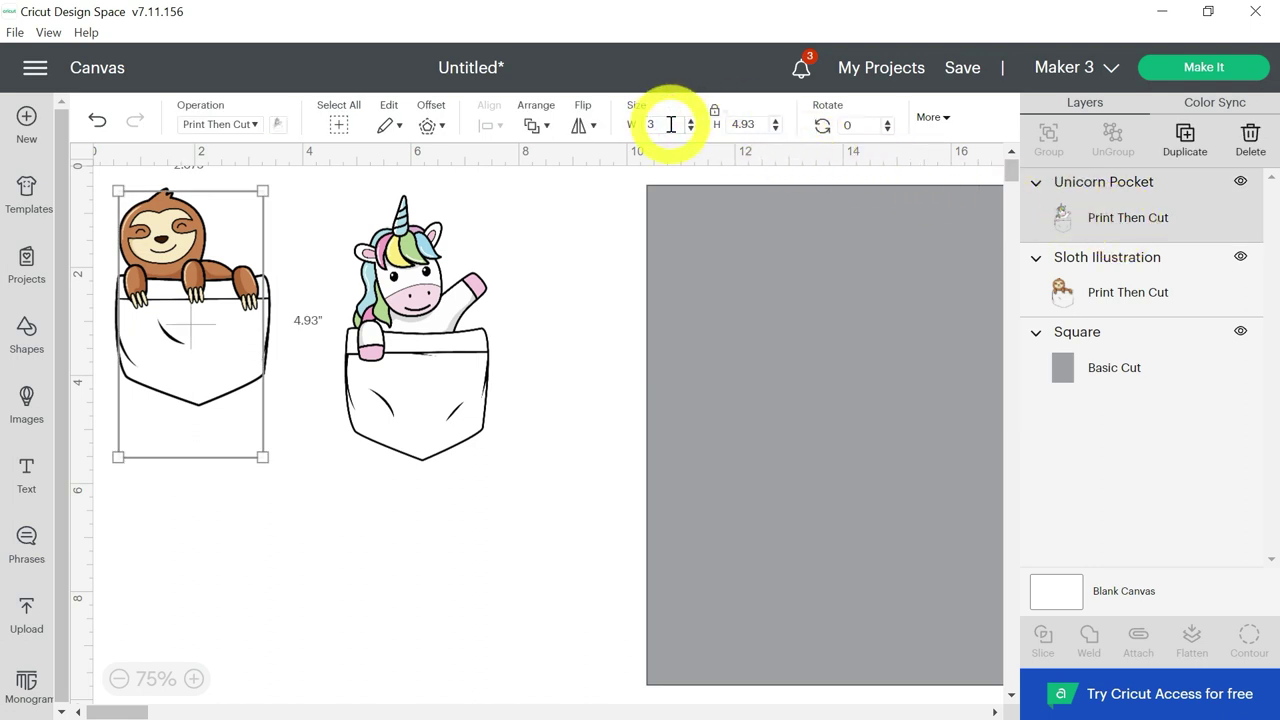
key(Return)
click(177, 220)
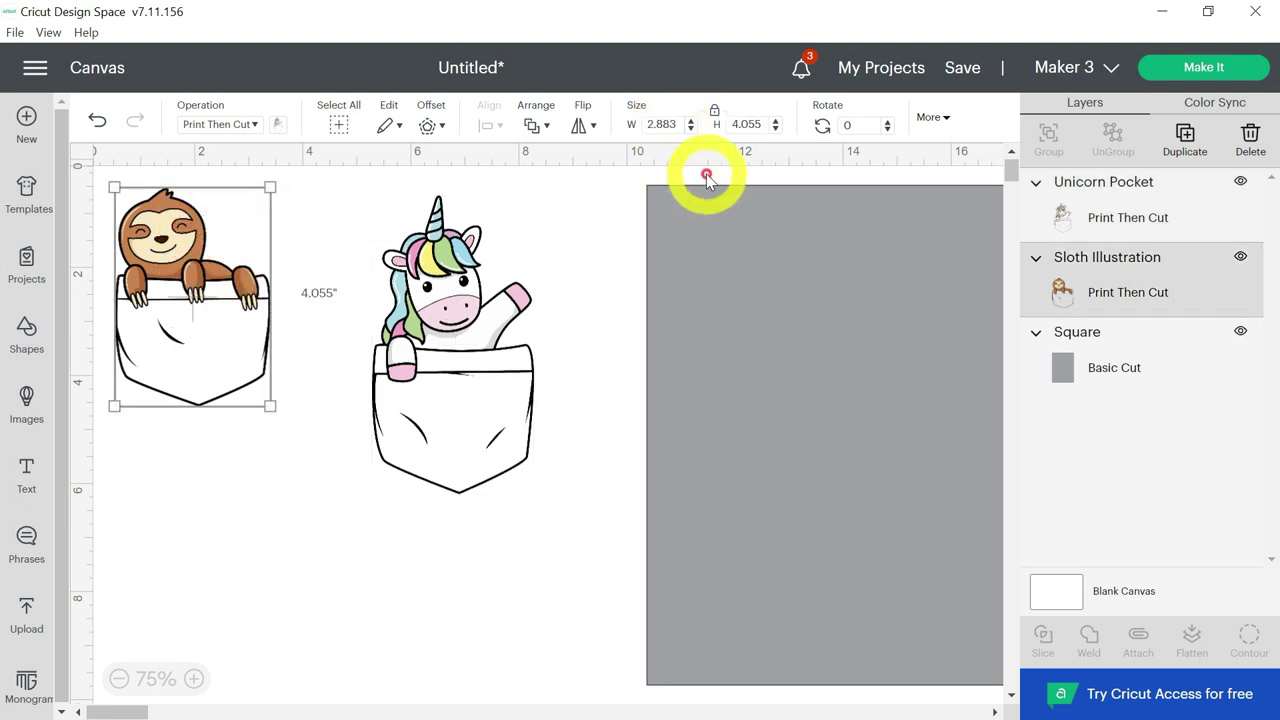
double_click(666, 124)
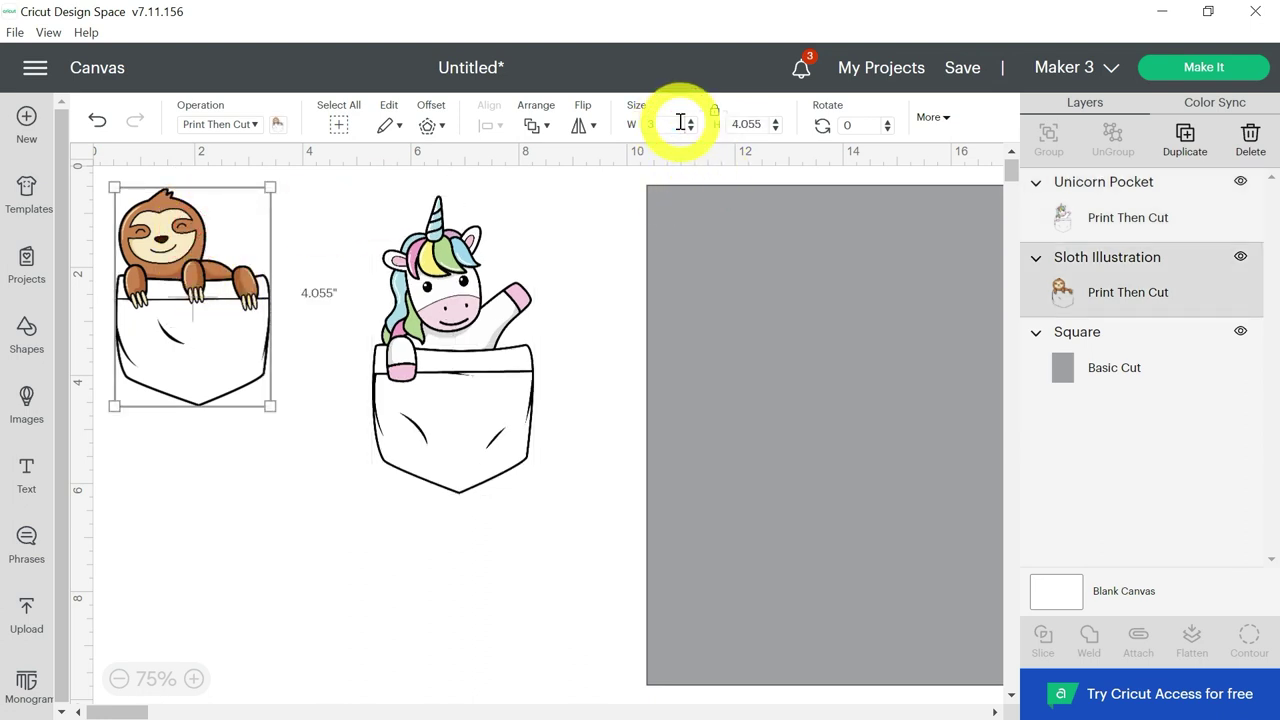
key(Return)
drag(167, 261, 309, 340)
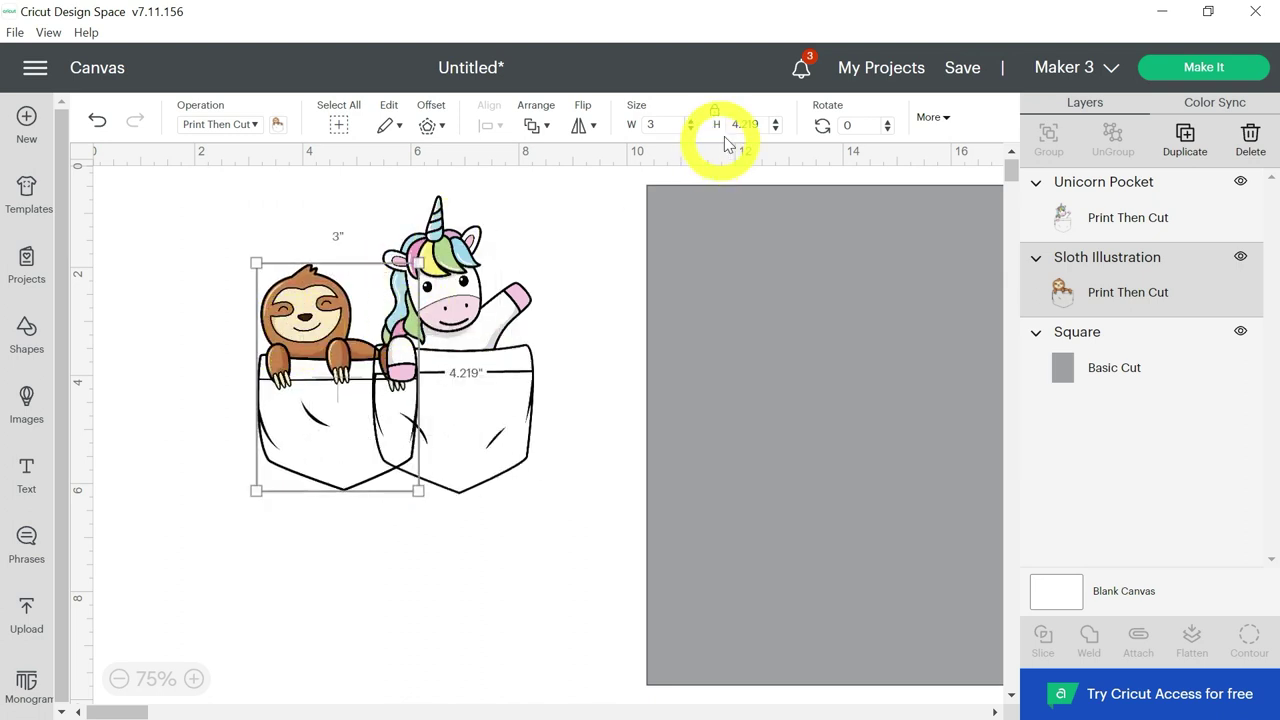
Rotate the sloth 180°, group it with the unicorn, and move the group onto the grey rectangle.
click(847, 127)
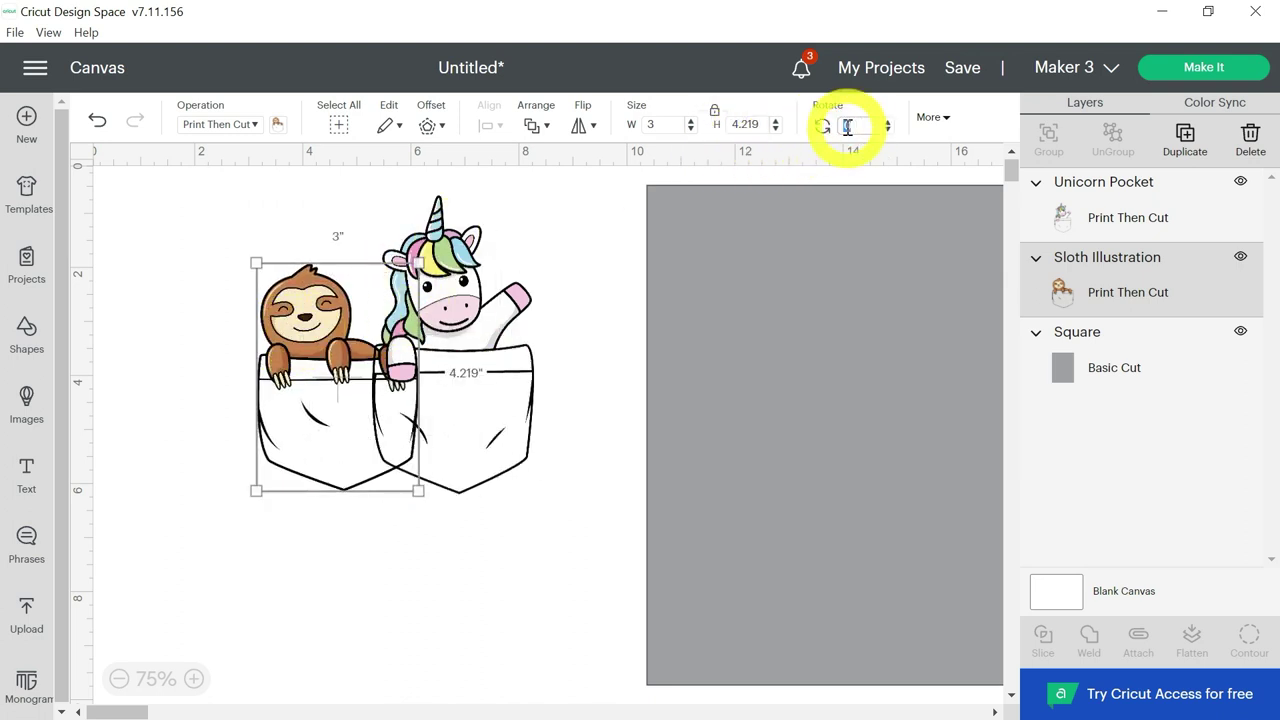
key(Return)
drag(460, 298, 232, 432)
drag(526, 234, 177, 537)
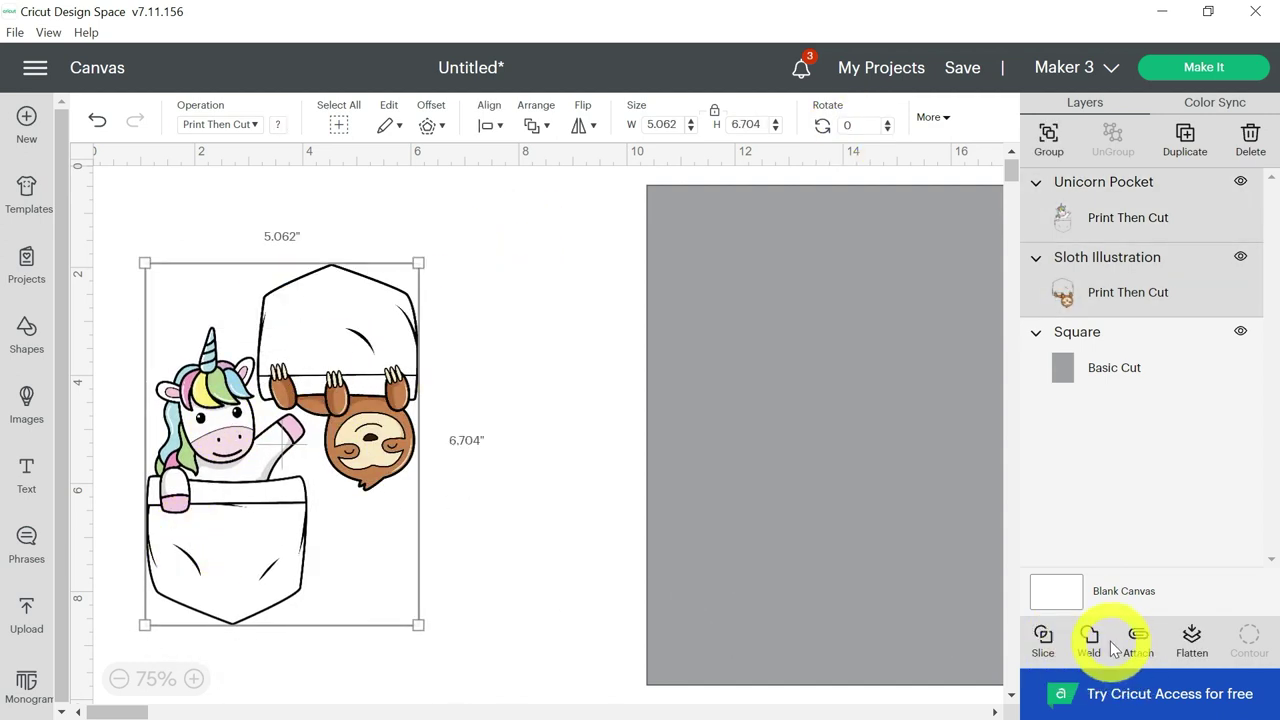
click(1049, 137)
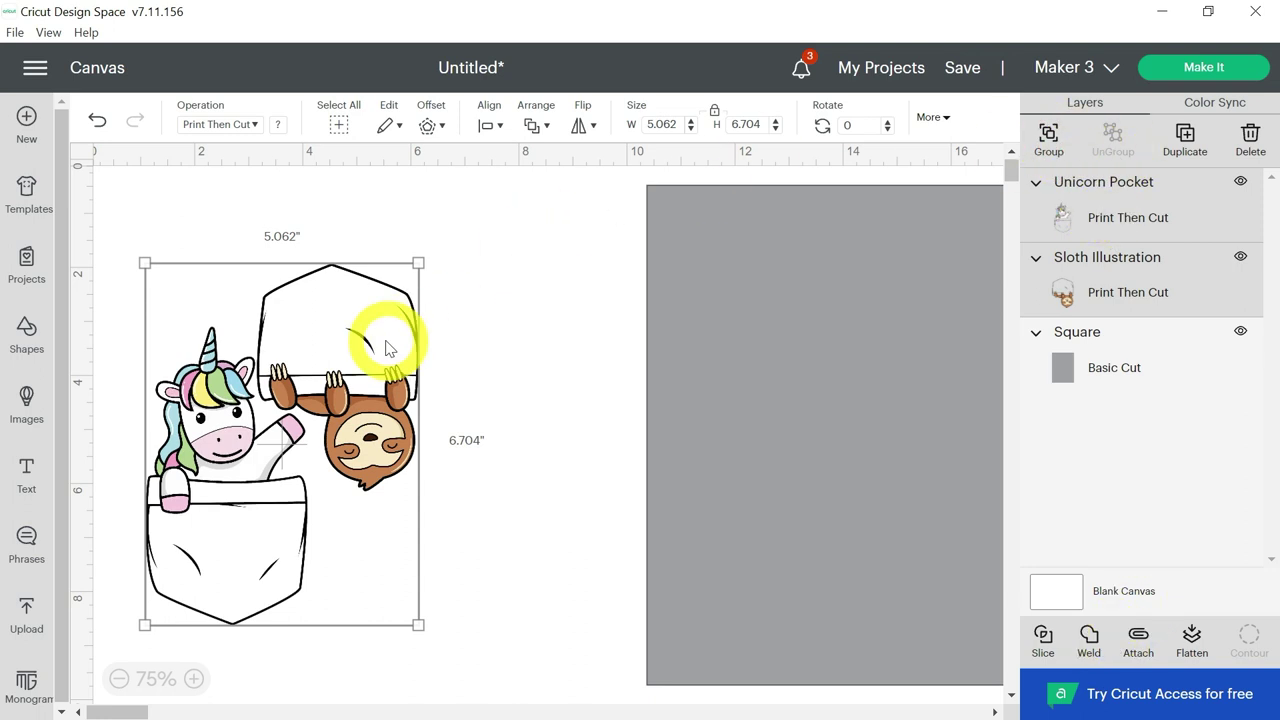
drag(410, 340, 714, 271)
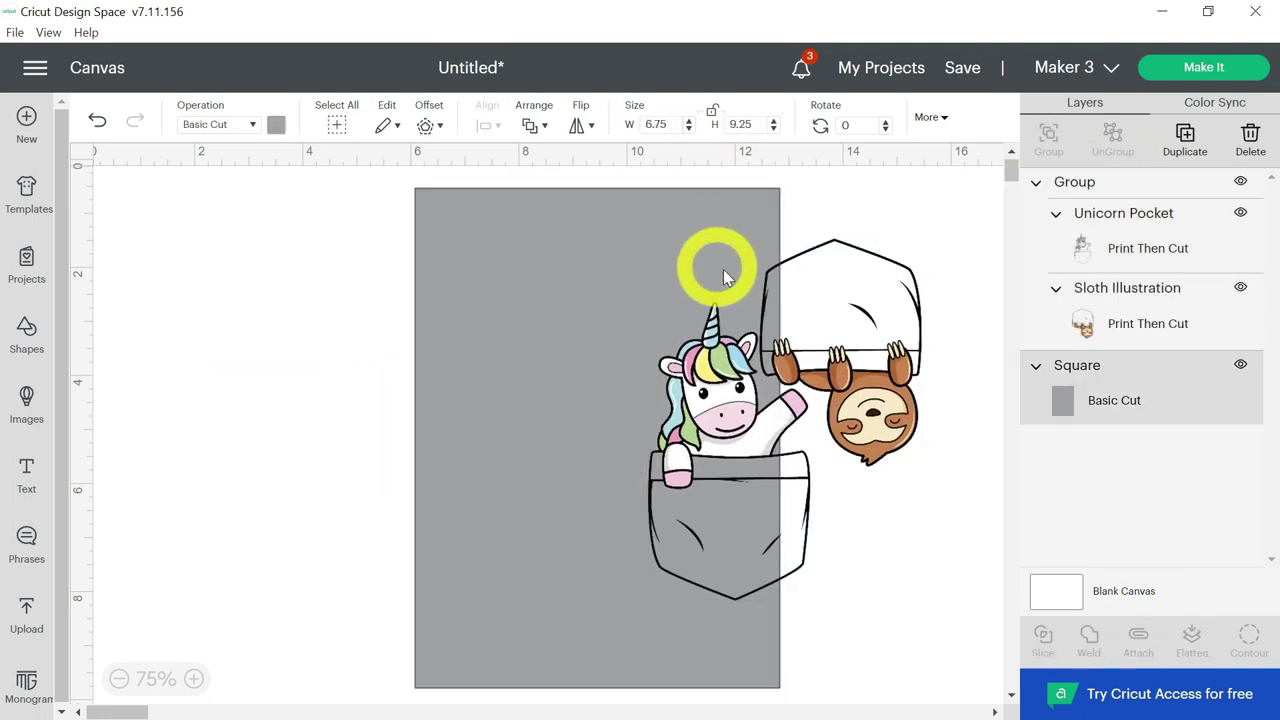
Enlarge the pocket group to about 6.716 × 8.893 inches and delete the grey square.
drag(880, 398, 738, 355)
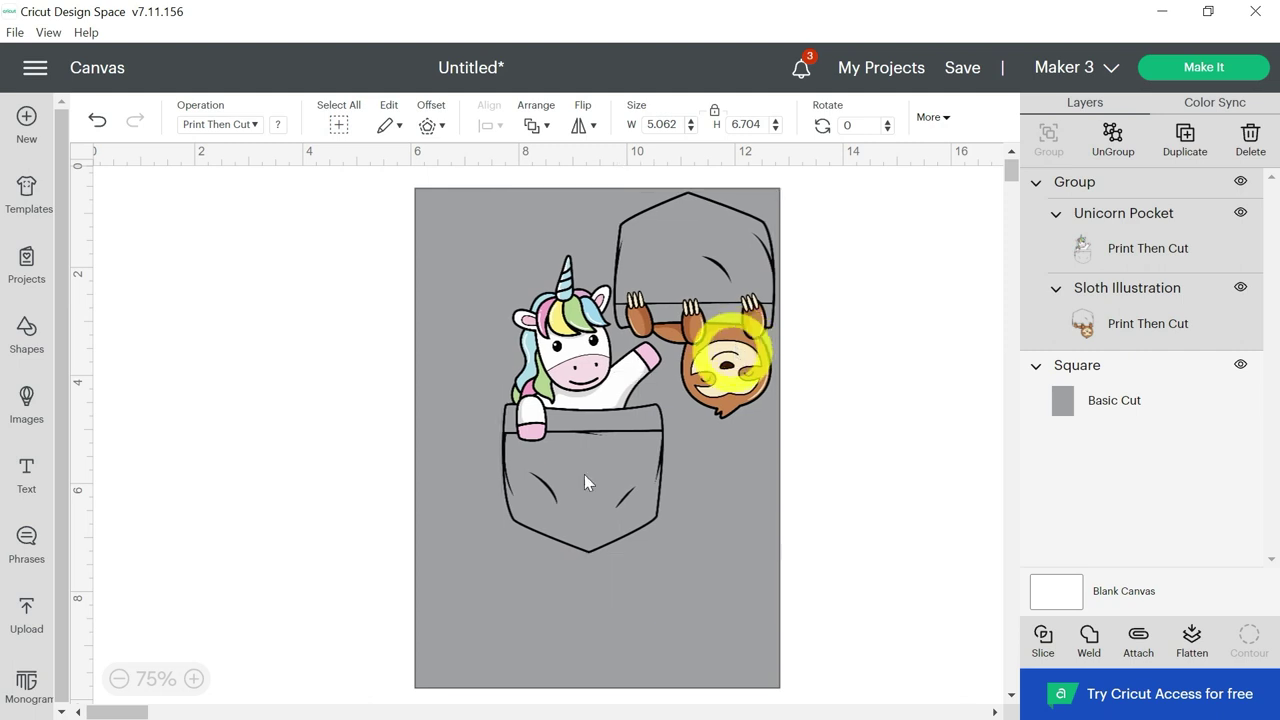
drag(501, 551, 428, 668)
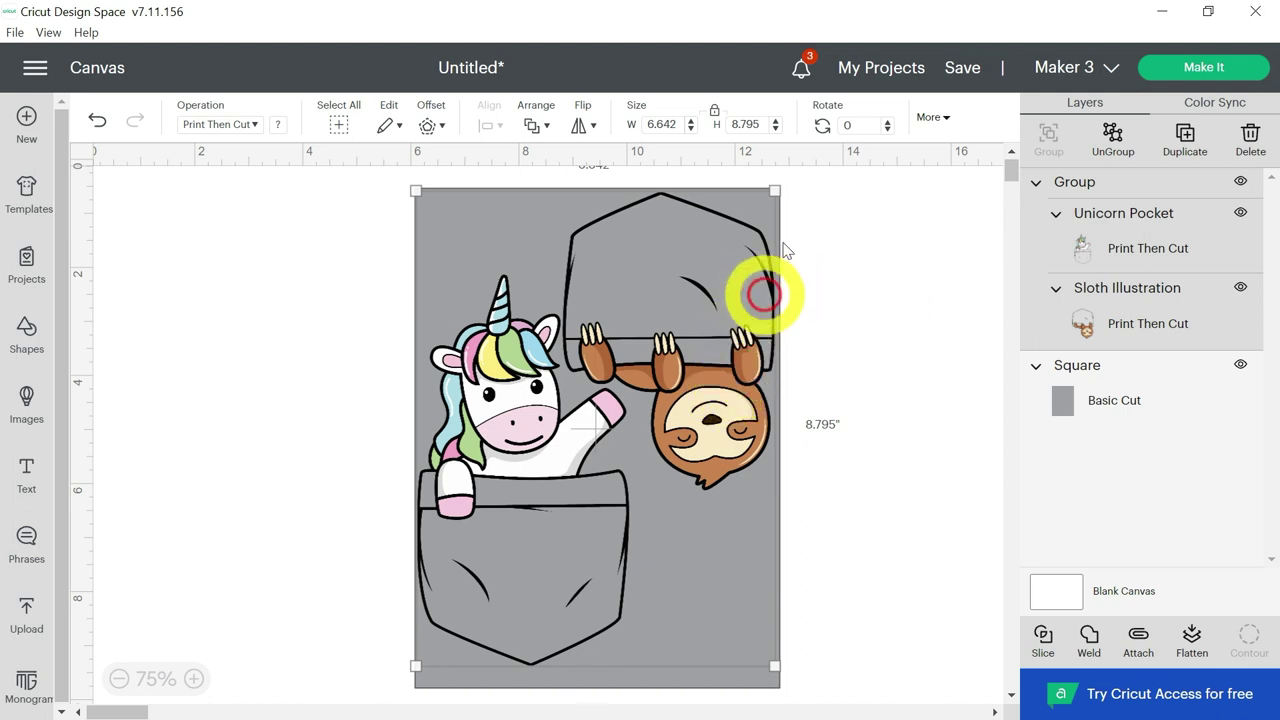
drag(774, 189, 779, 187)
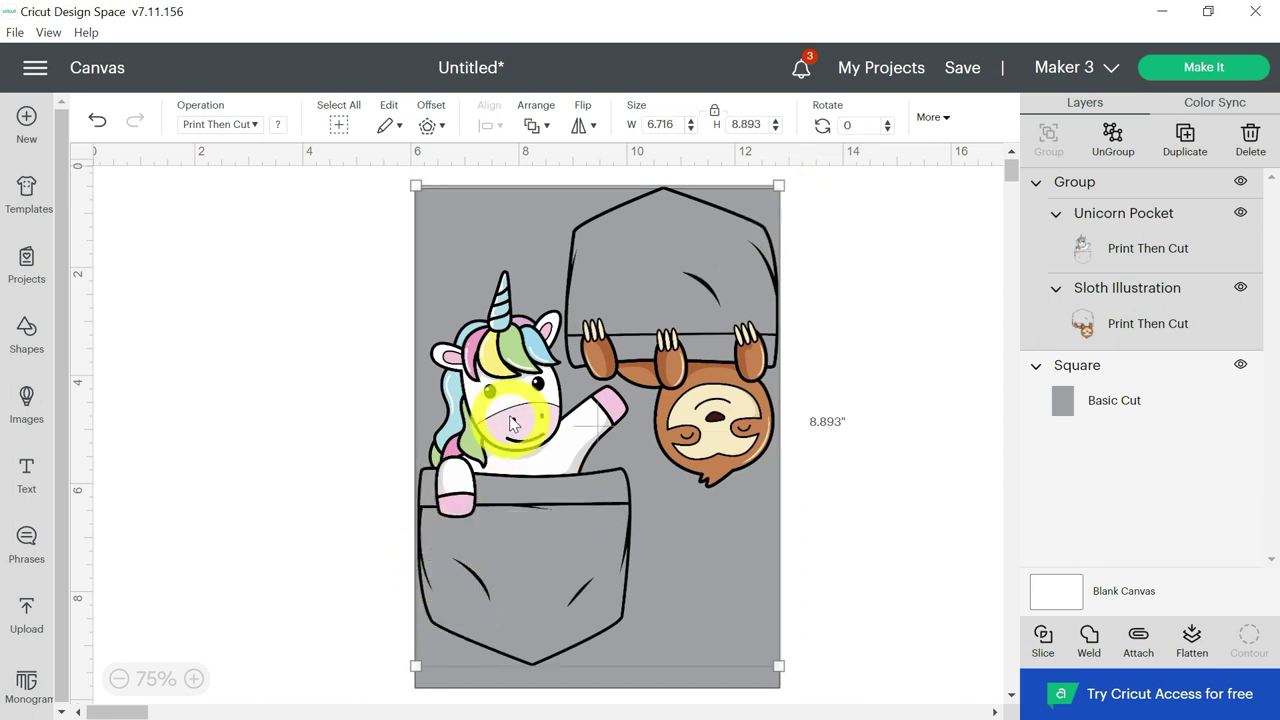
drag(511, 420, 392, 368)
click(740, 421)
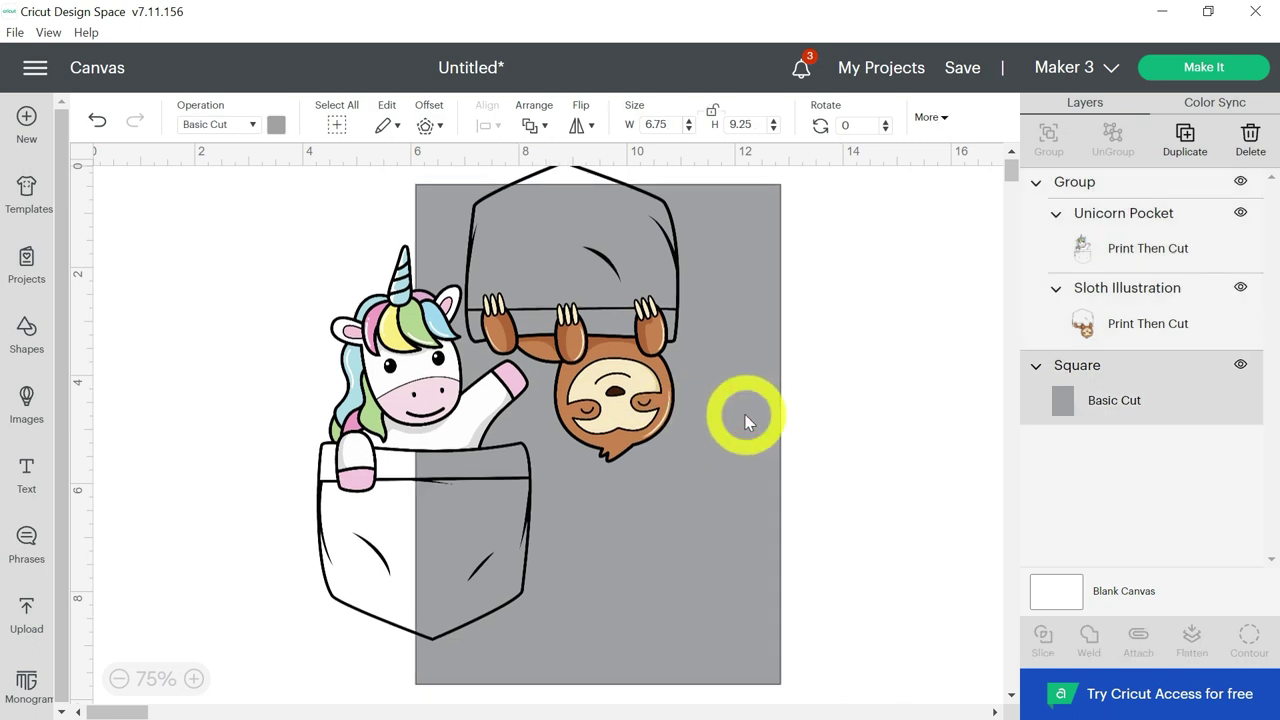
key(Delete)
Ungroup Unicorn Pocket and Sloth Illustration into separate layers and select both images.
click(630, 380)
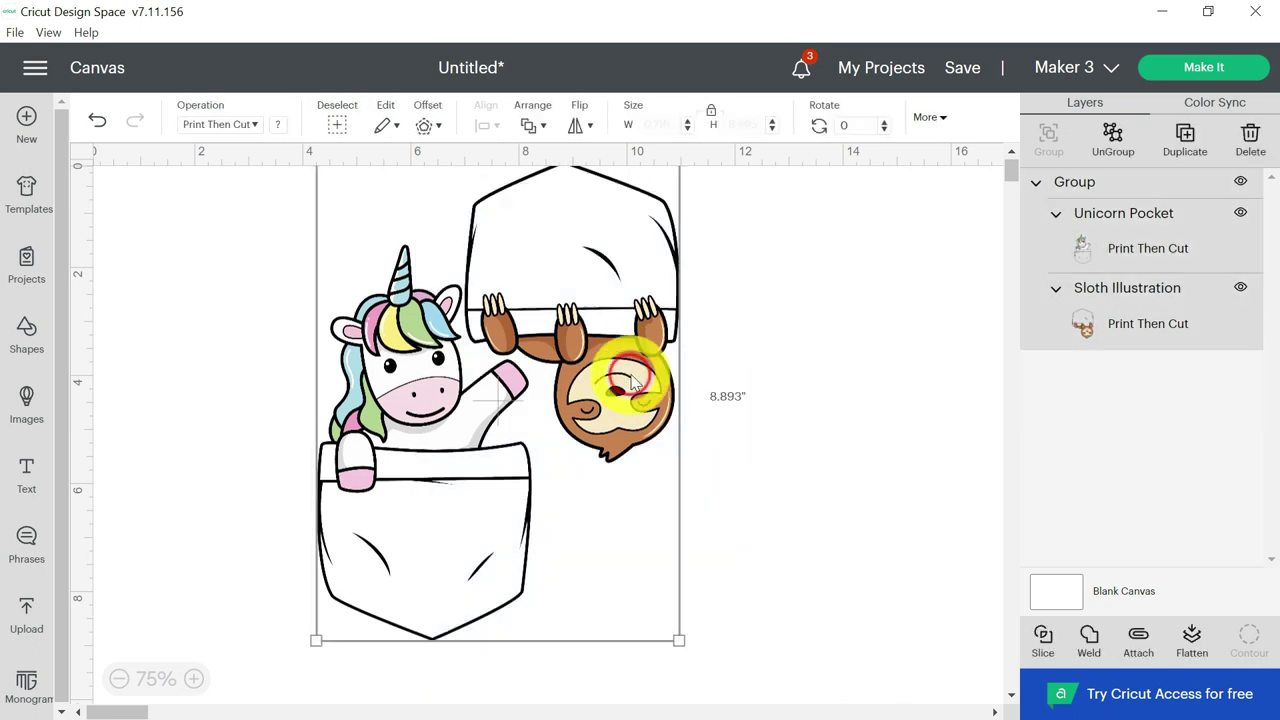
click(1110, 134)
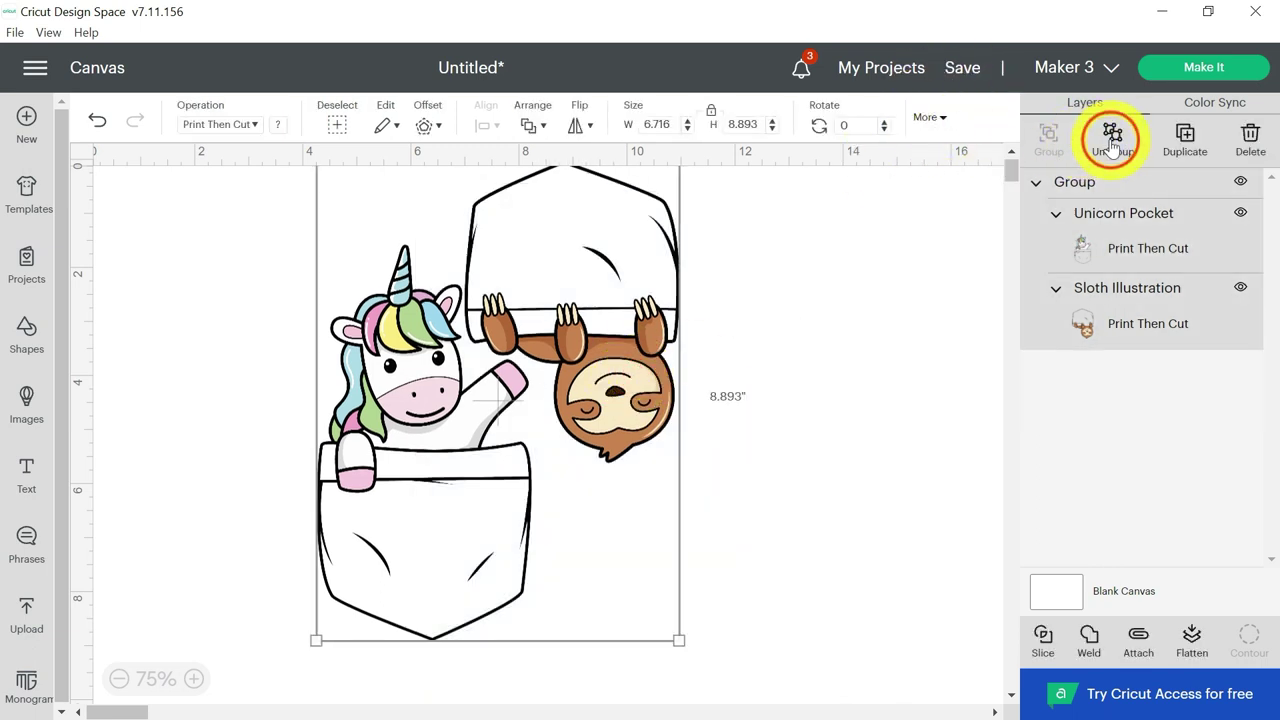
click(877, 230)
click(591, 360)
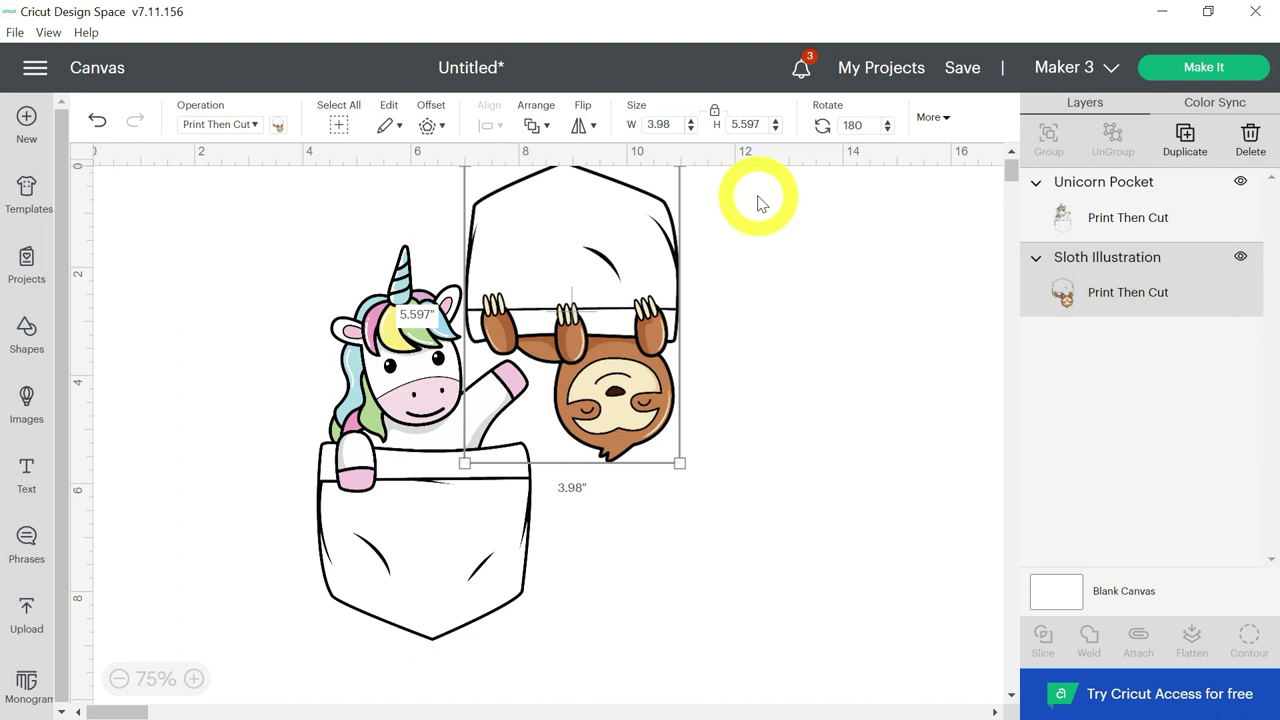
drag(757, 203, 289, 574)
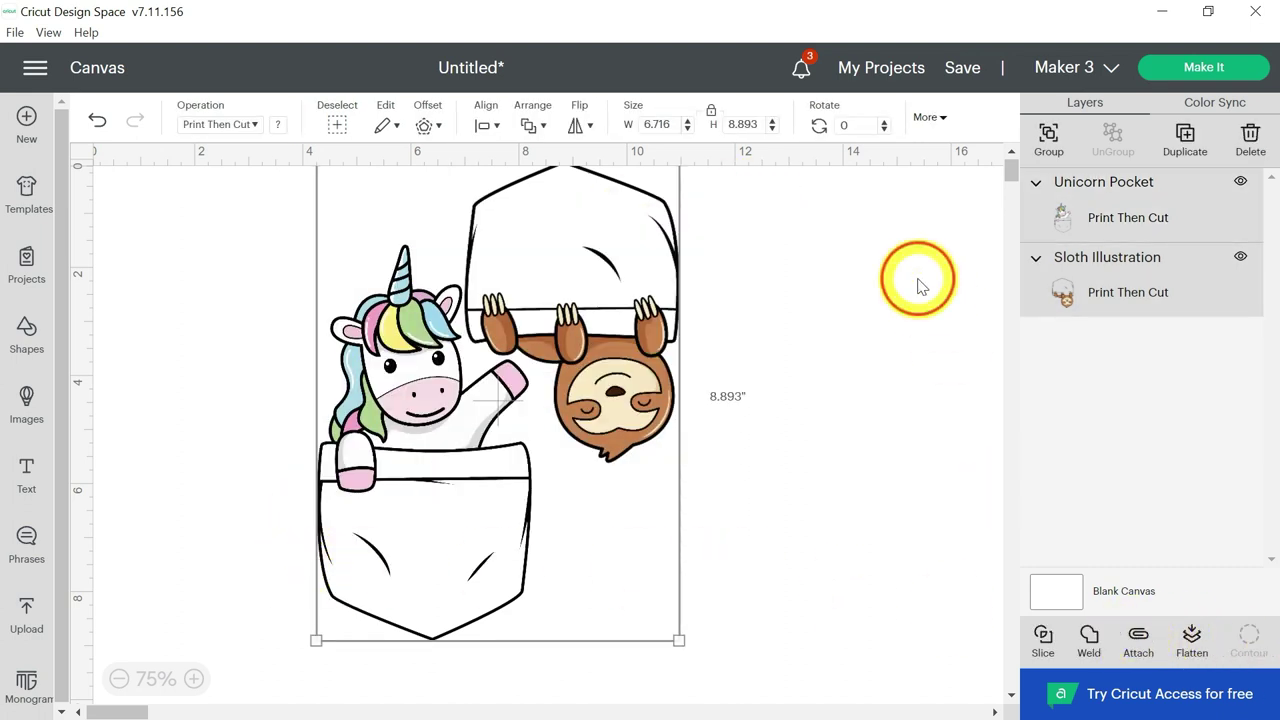
click(1175, 100)
click(1190, 82)
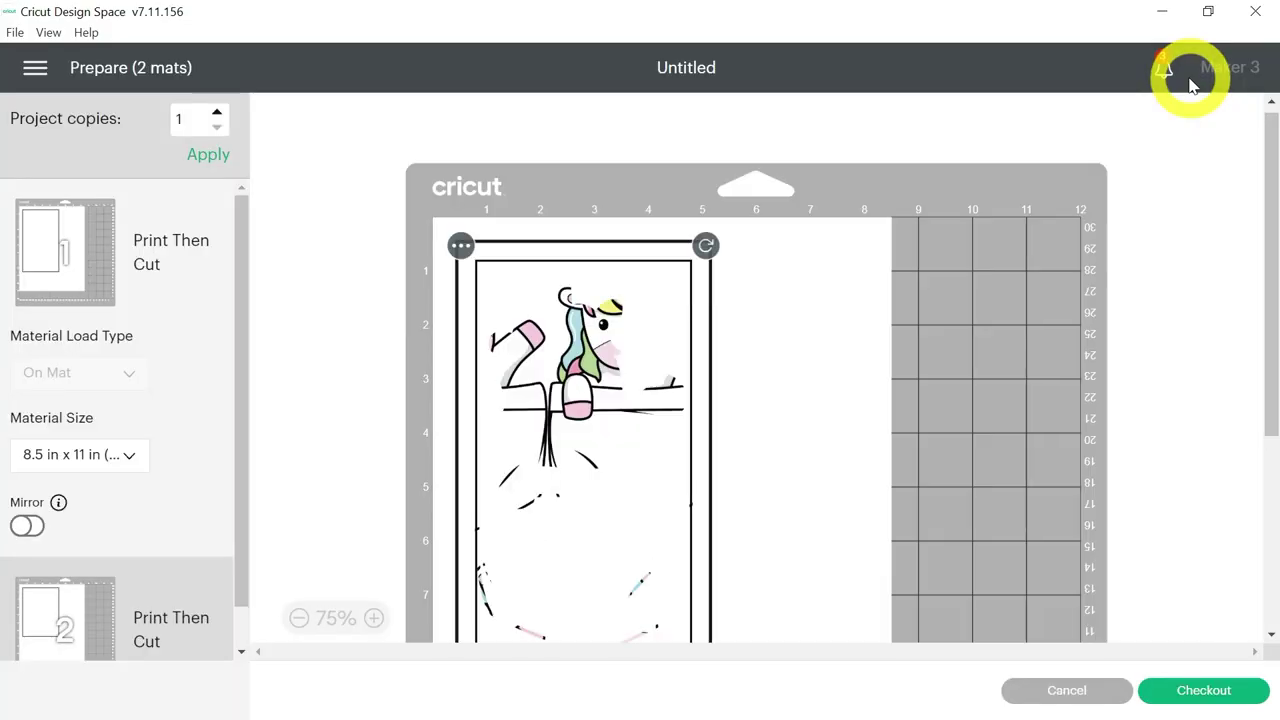
Cancel the two-mat layout, then select and attach both designs onto one mat.
scroll(112, 415, down, 1)
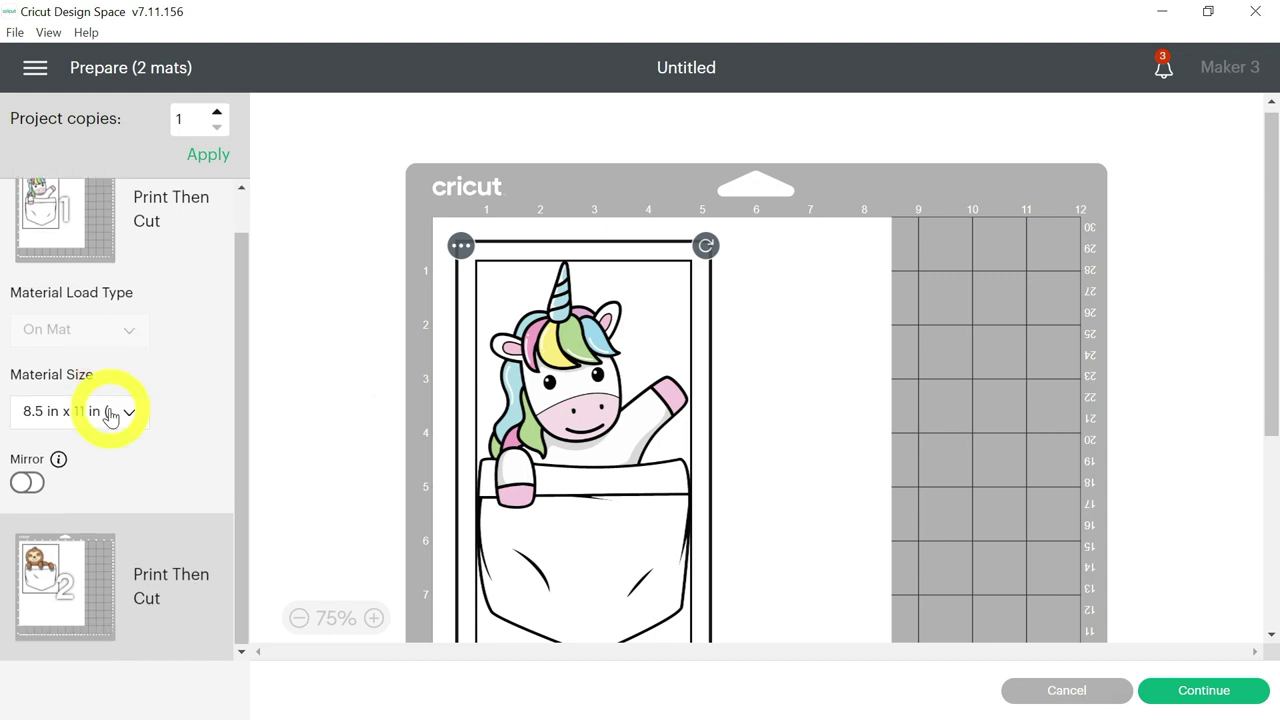
scroll(160, 465, up, 1)
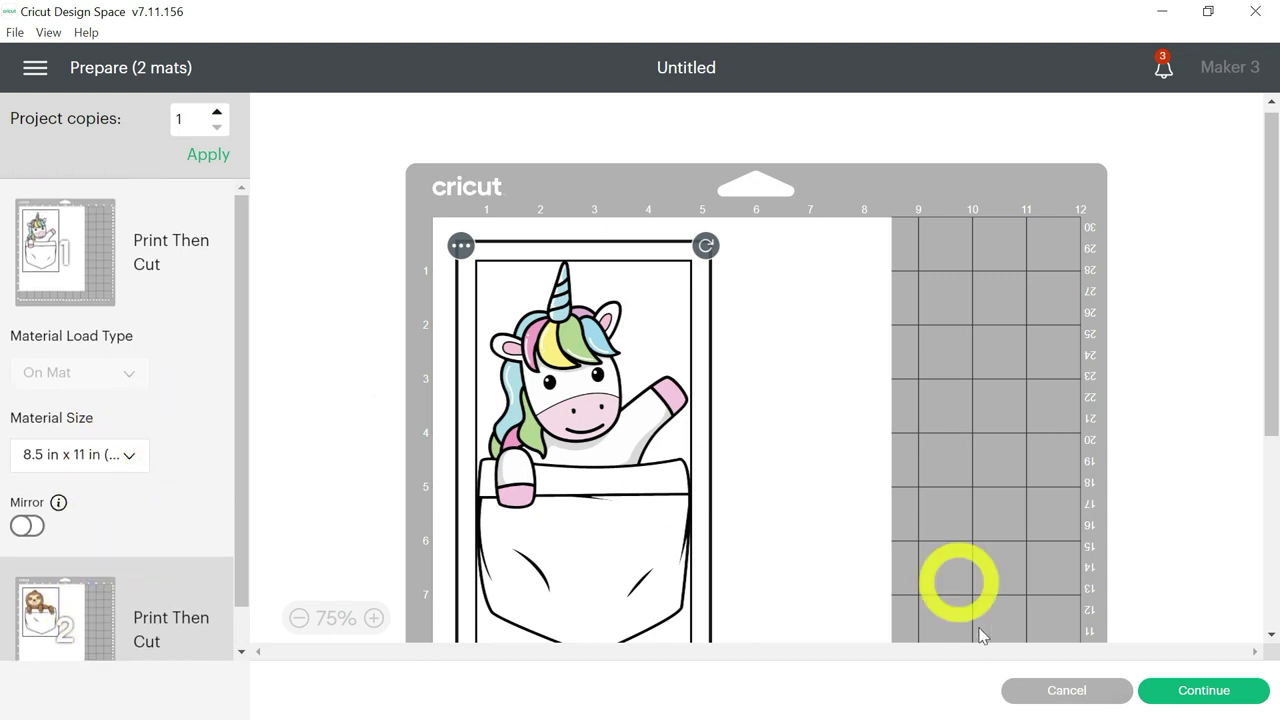
click(1037, 694)
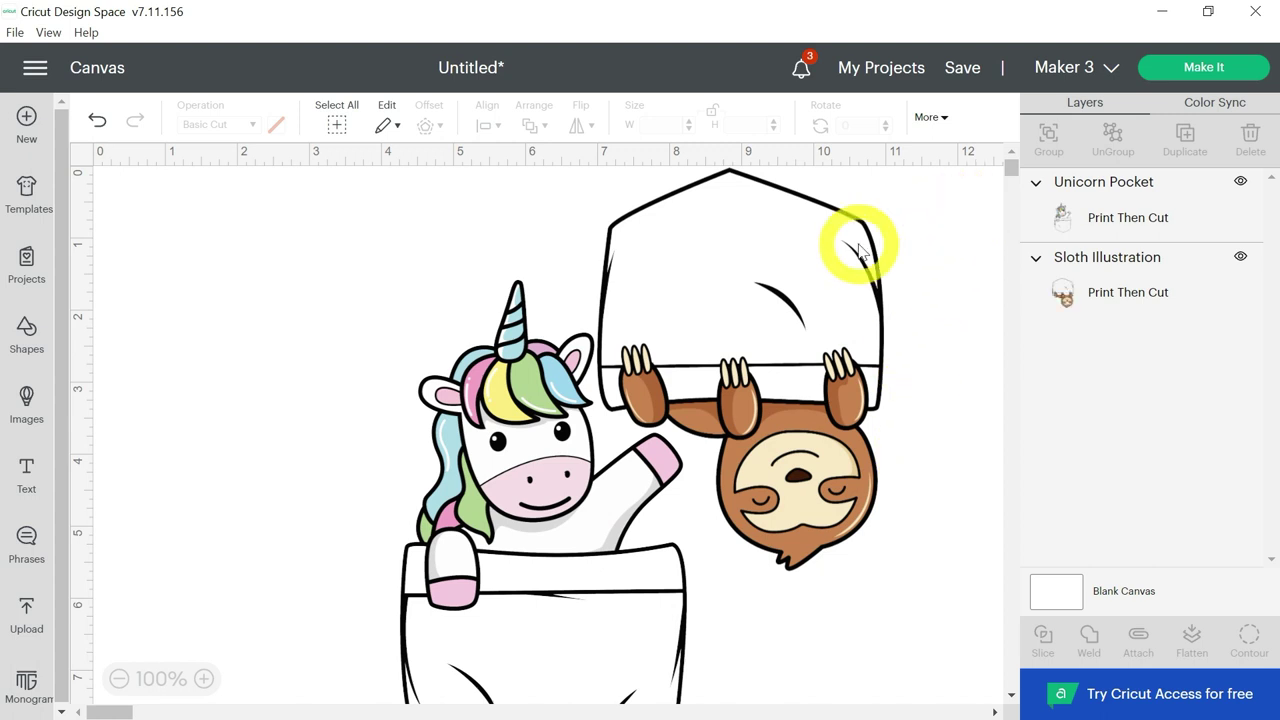
click(449, 622)
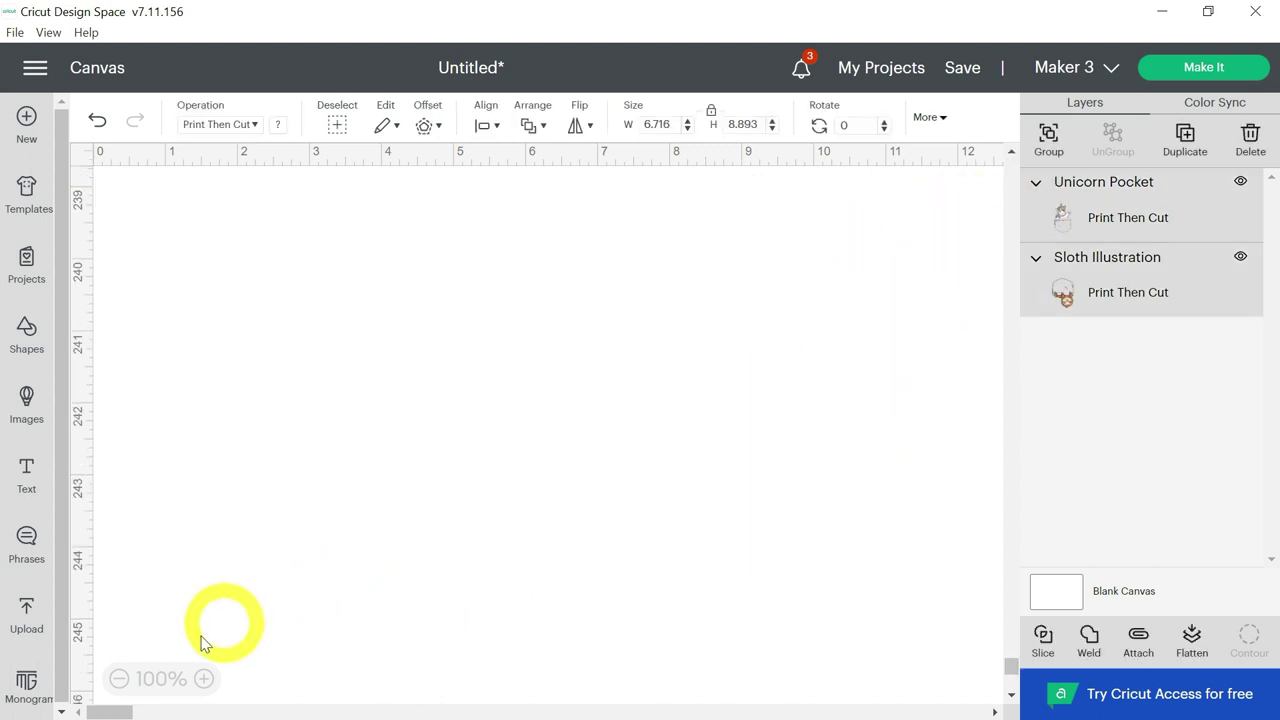
click(118, 679)
click(1137, 638)
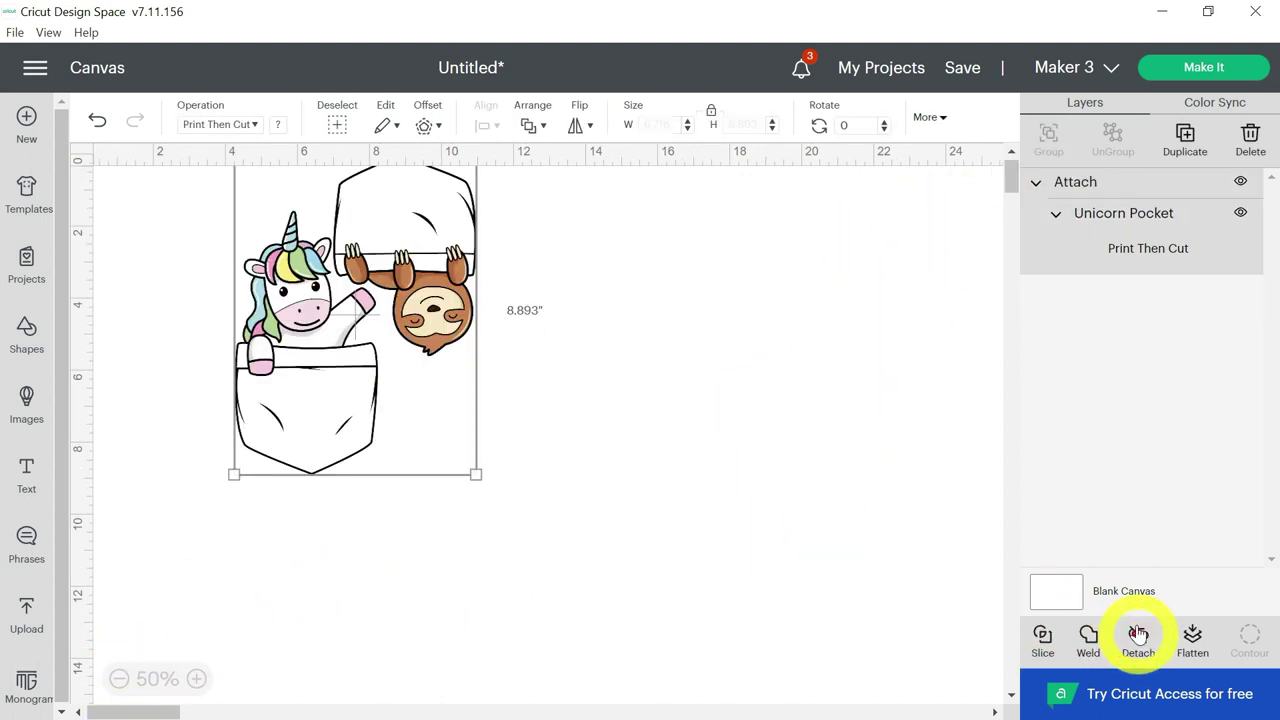
click(1180, 78)
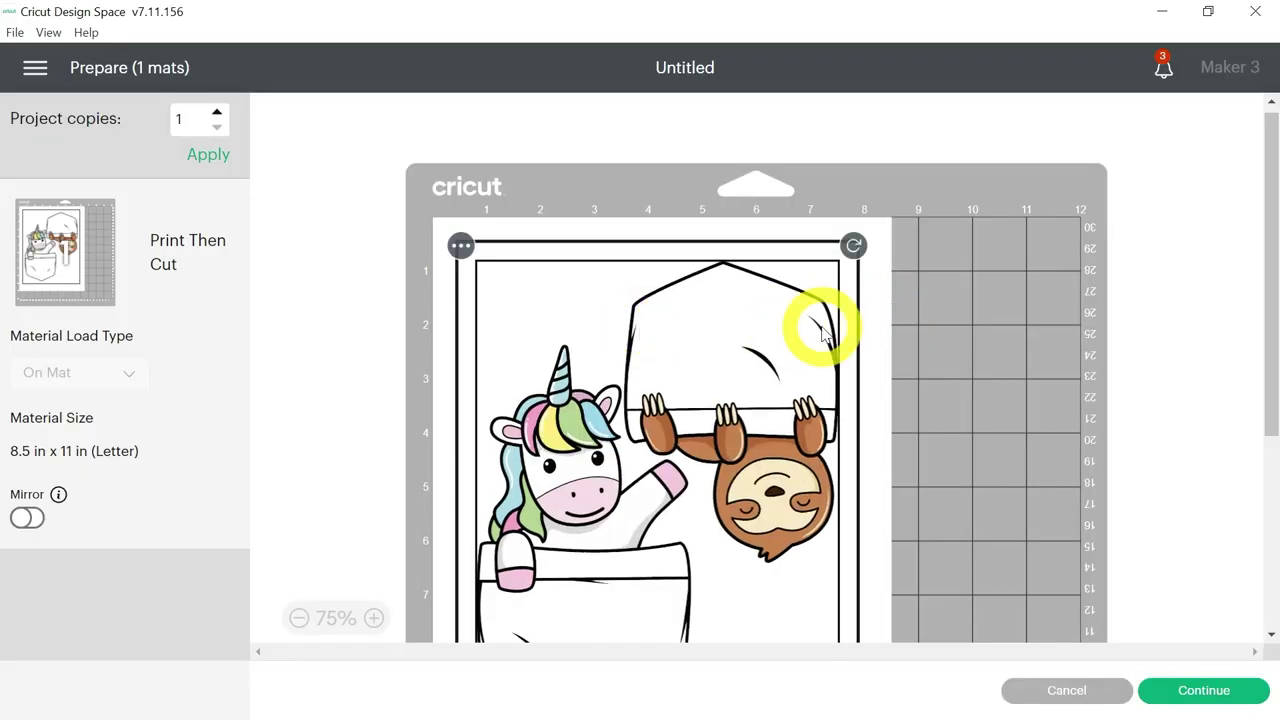
Accept the single Letter-size Print Then Cut mat and continue to the Make screen.
scroll(772, 429, down, 5)
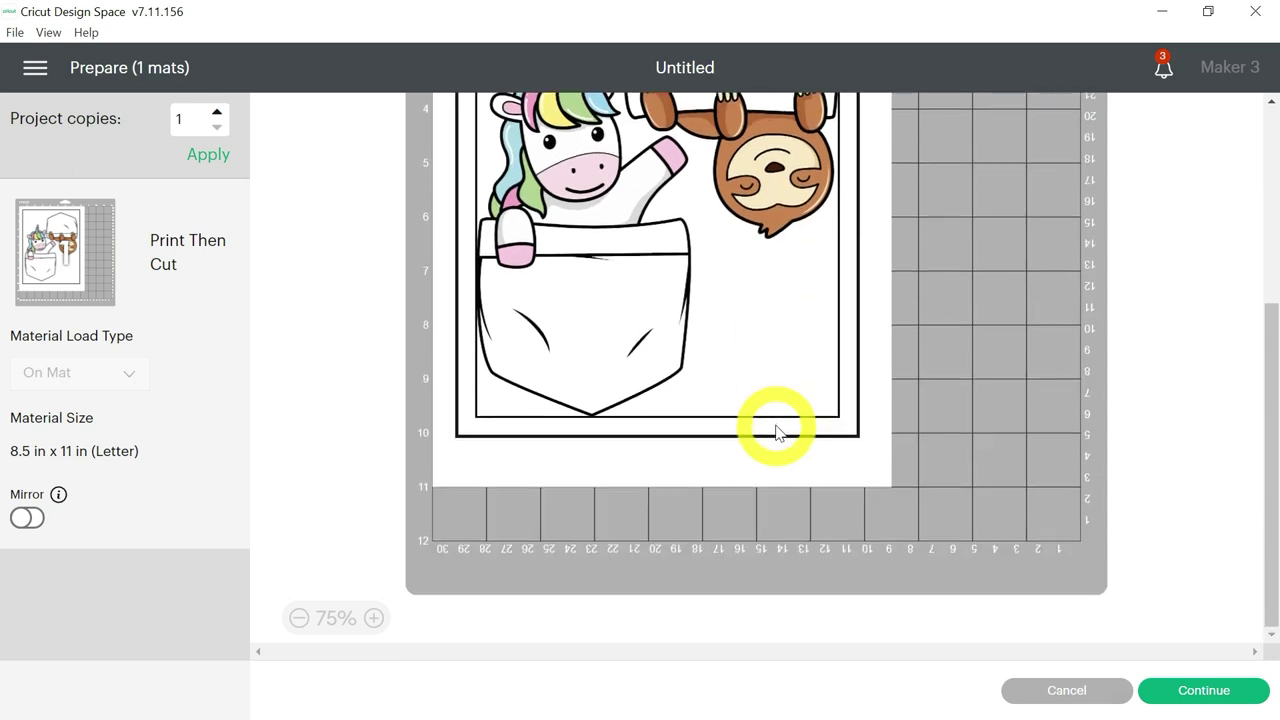
scroll(775, 430, up, 5)
click(1218, 690)
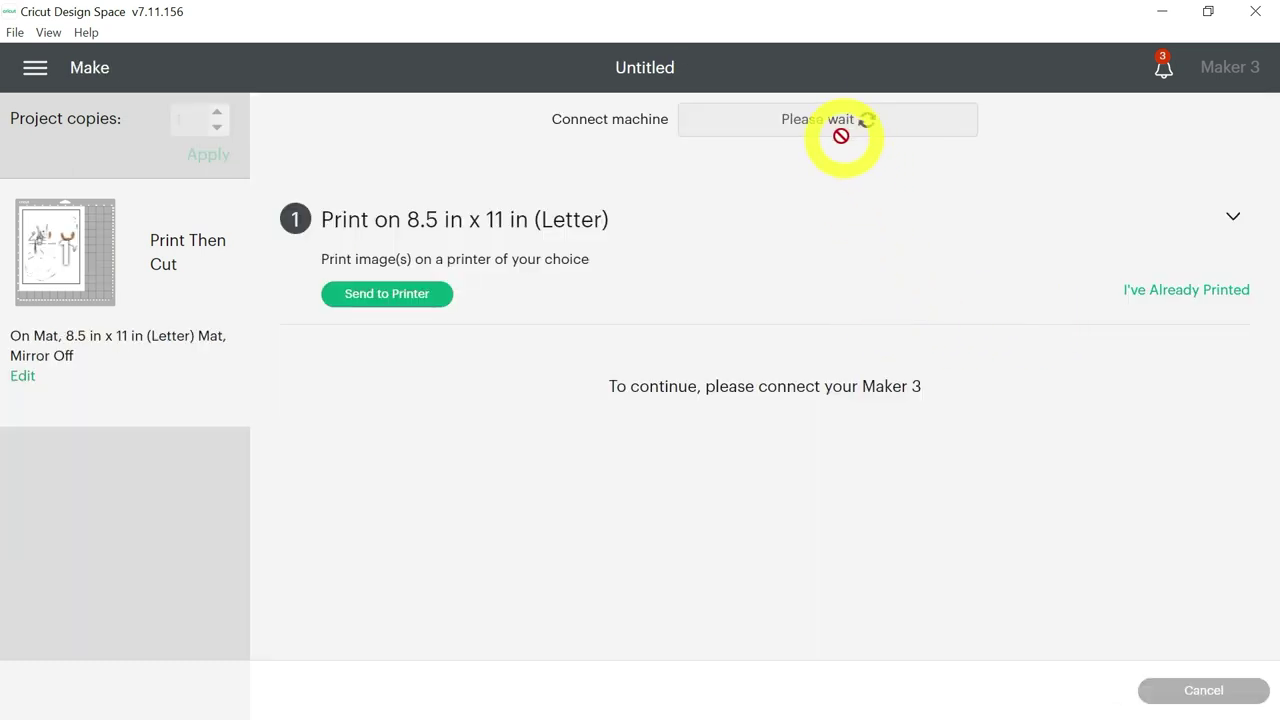
Print the unicorn and sloth sheet on the HP DeskJet 3700 series printer.
click(408, 296)
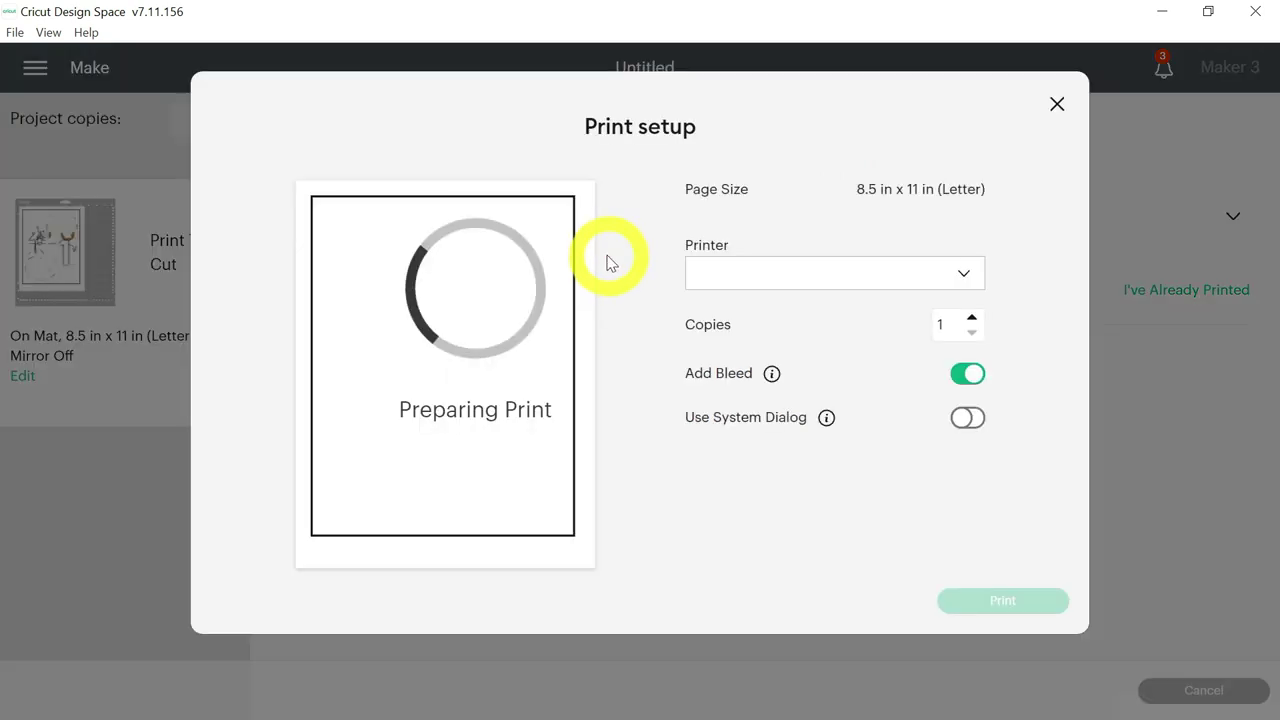
click(739, 280)
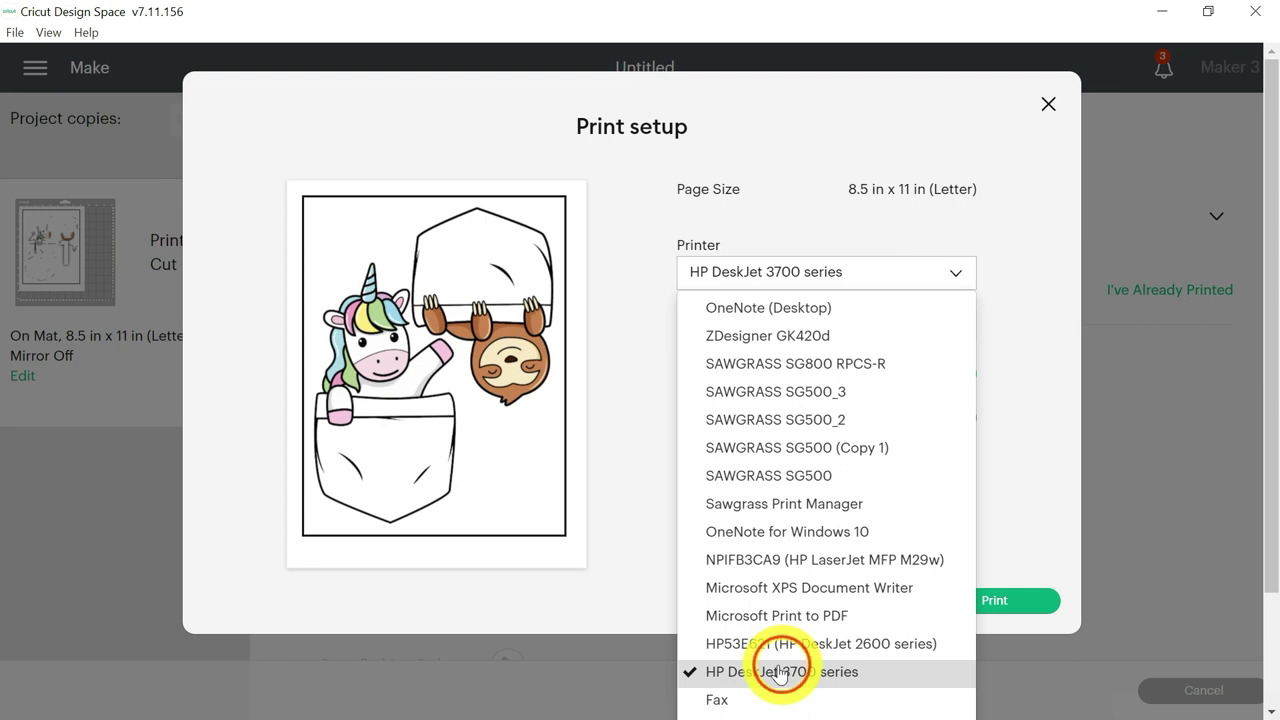
click(857, 672)
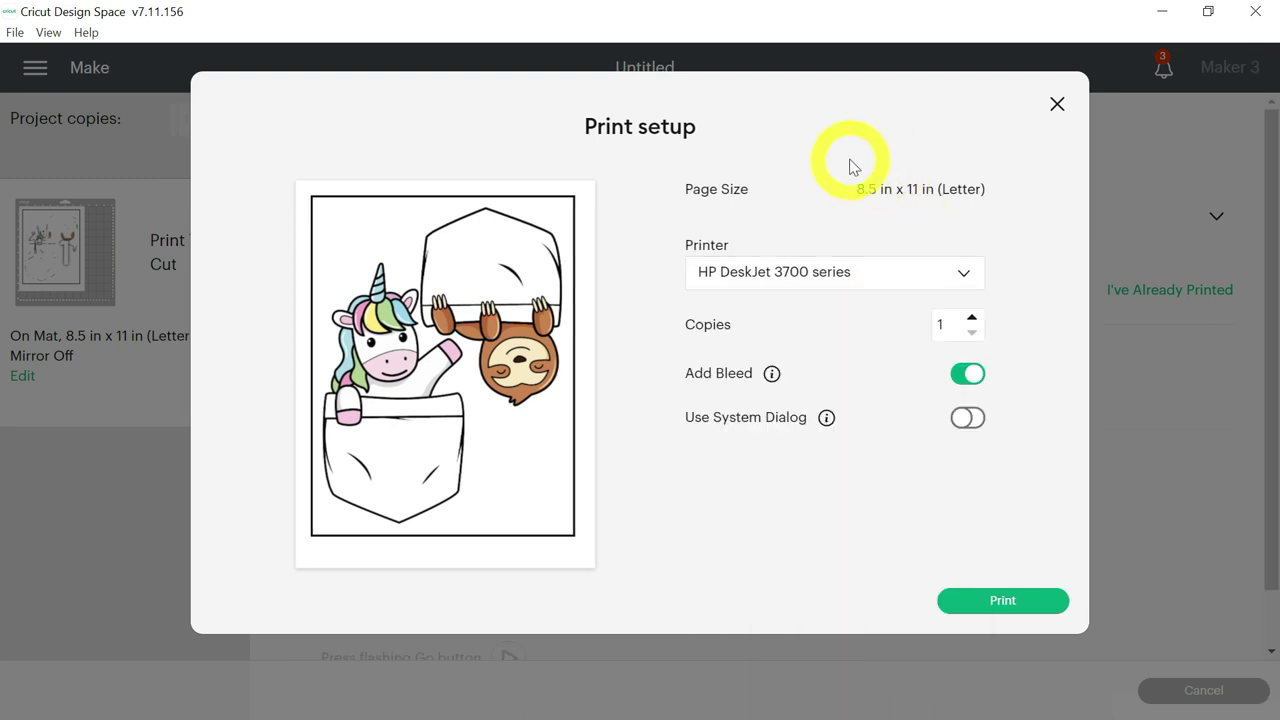
click(984, 598)
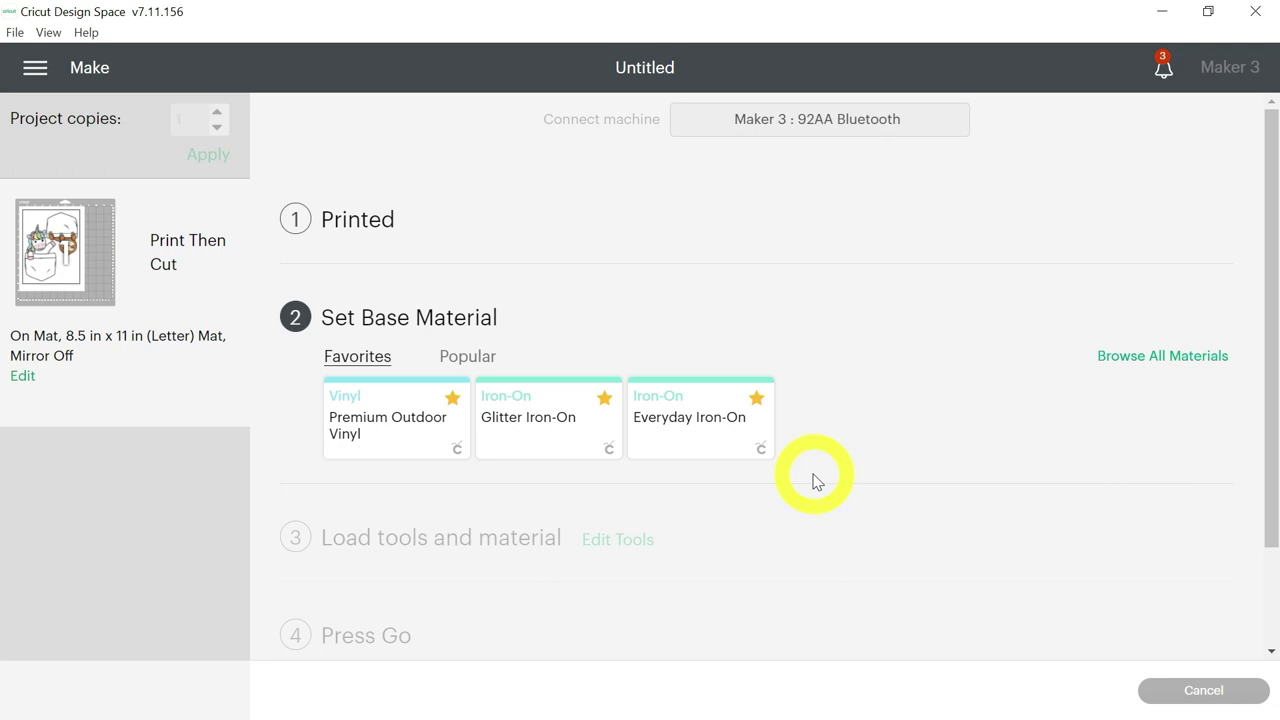
click(1108, 360)
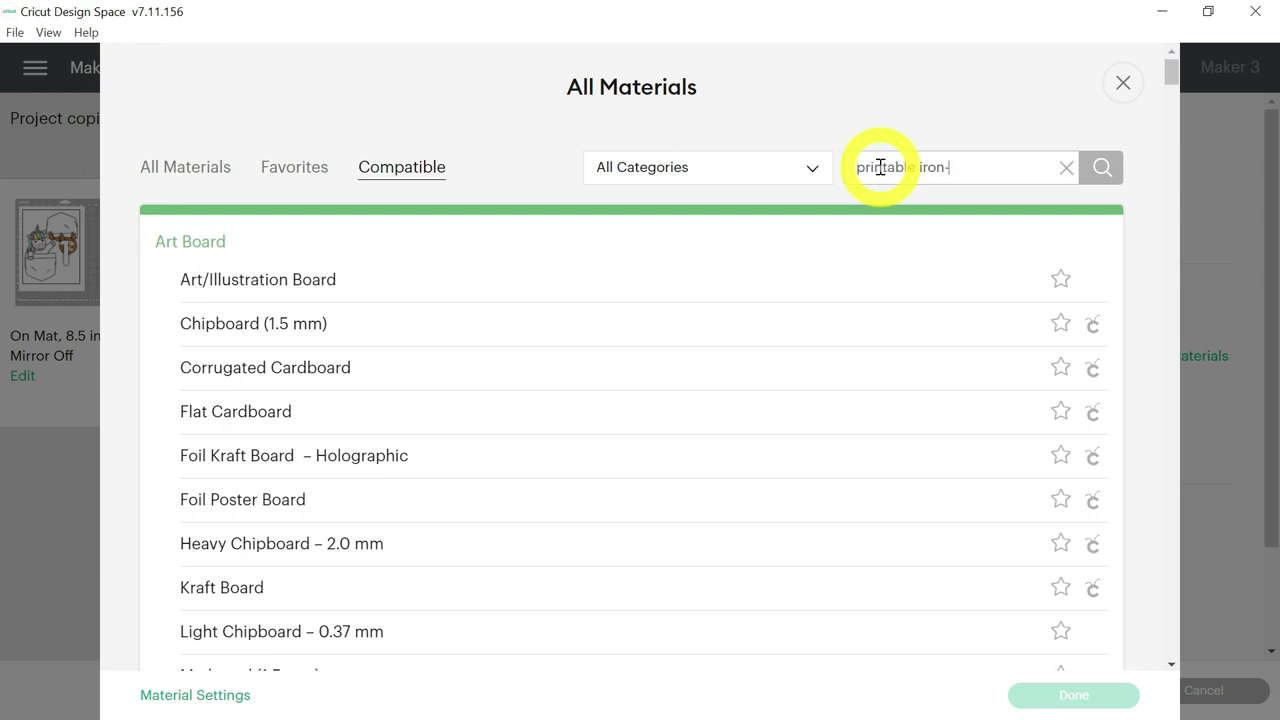
Search the materials for 'printable iron-on' and choose Printable Iron-On, Dark with Default pressure.
text(on)
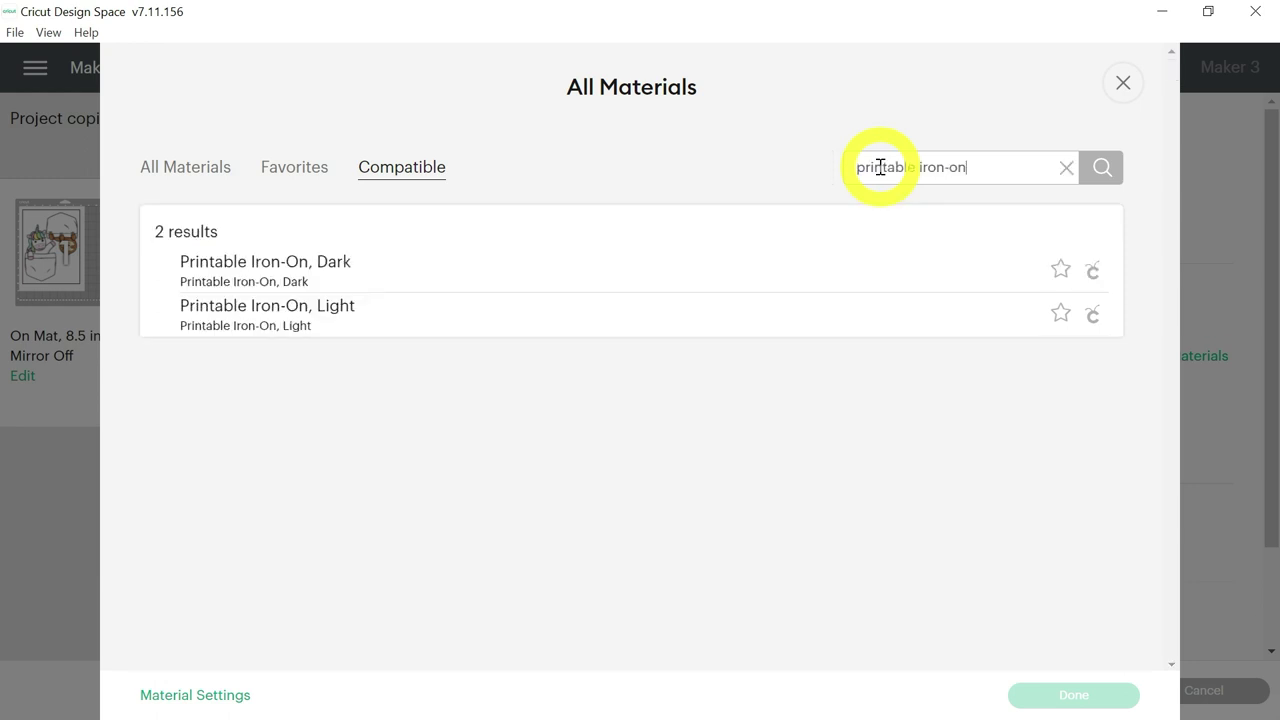
click(504, 270)
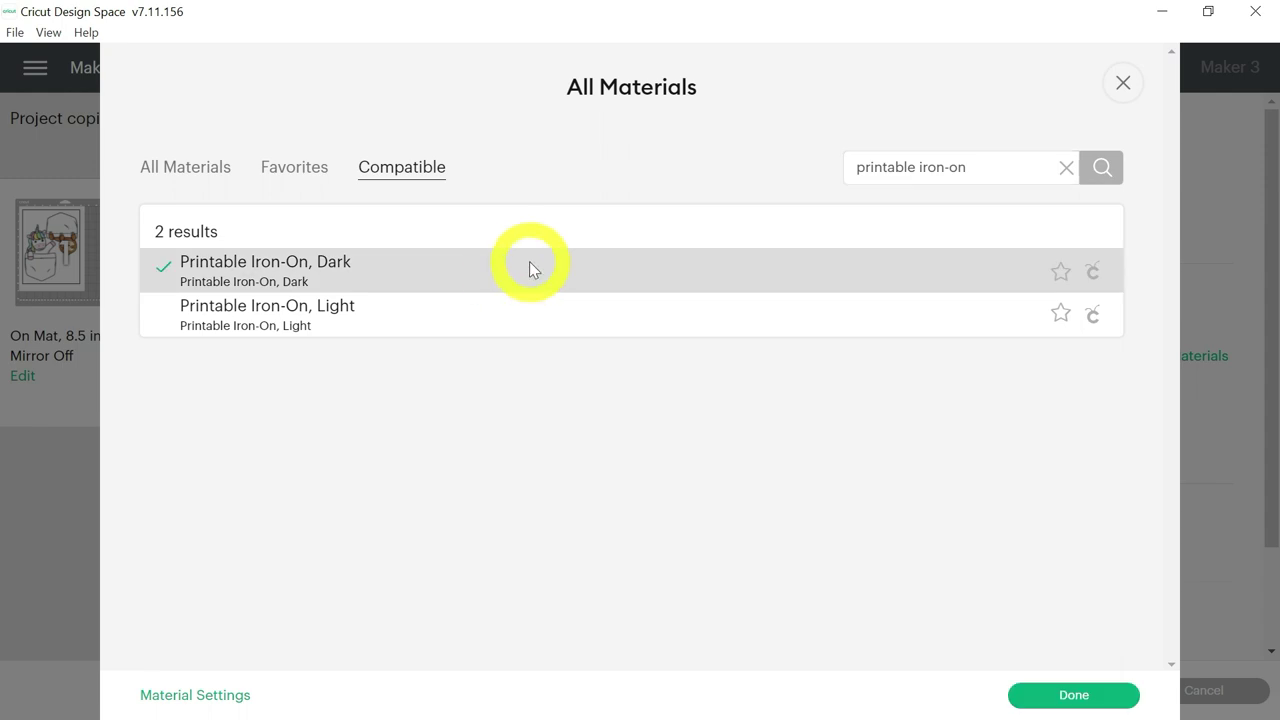
click(1050, 697)
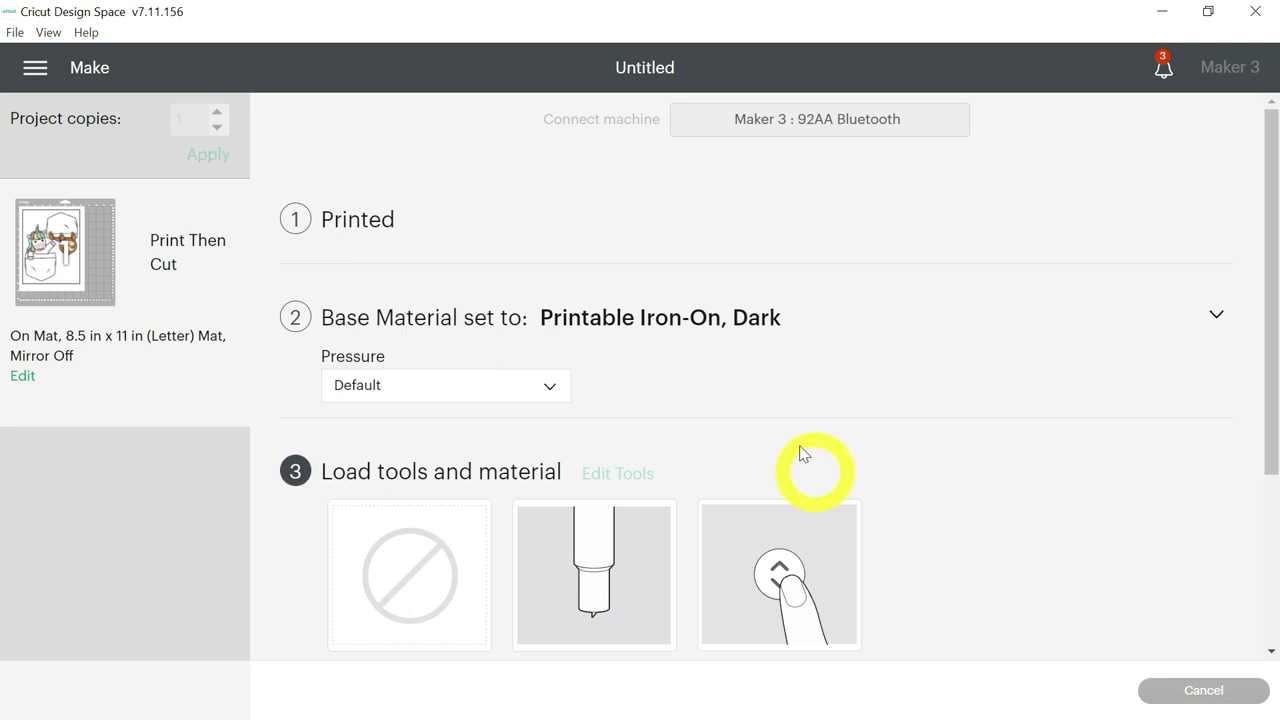
scroll(812, 420, down, 2)
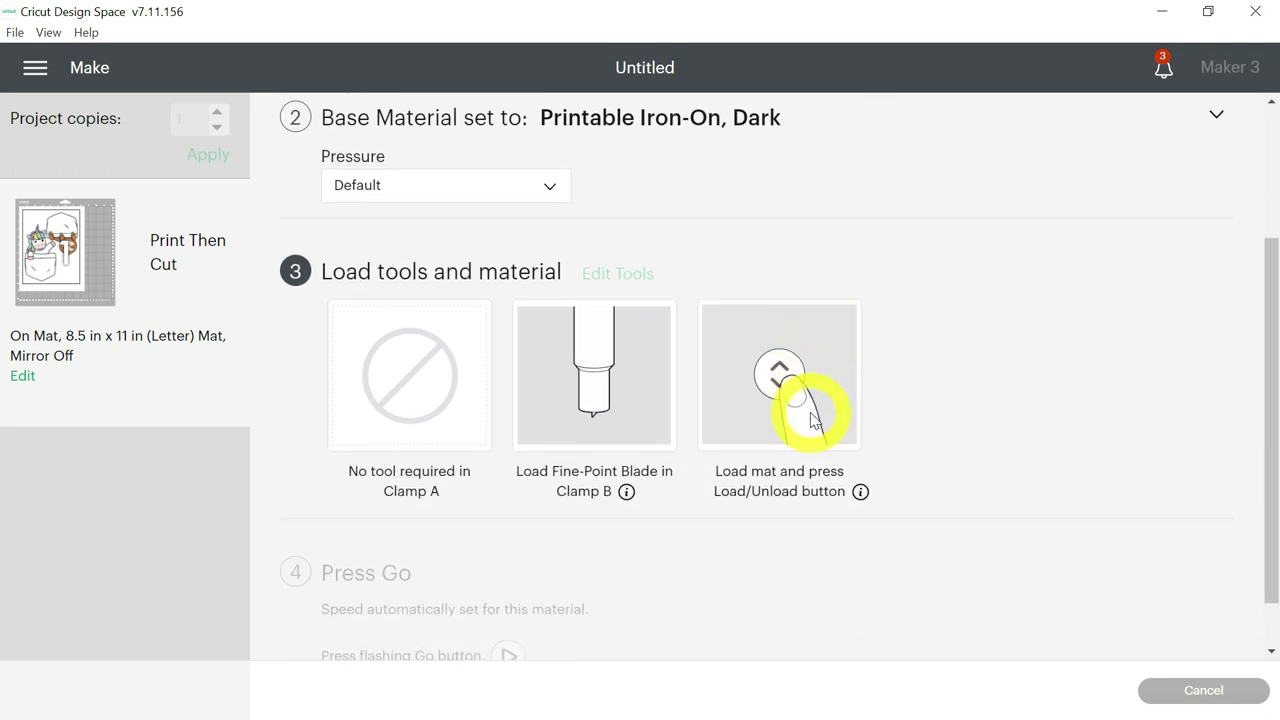
scroll(810, 420, up, 2)
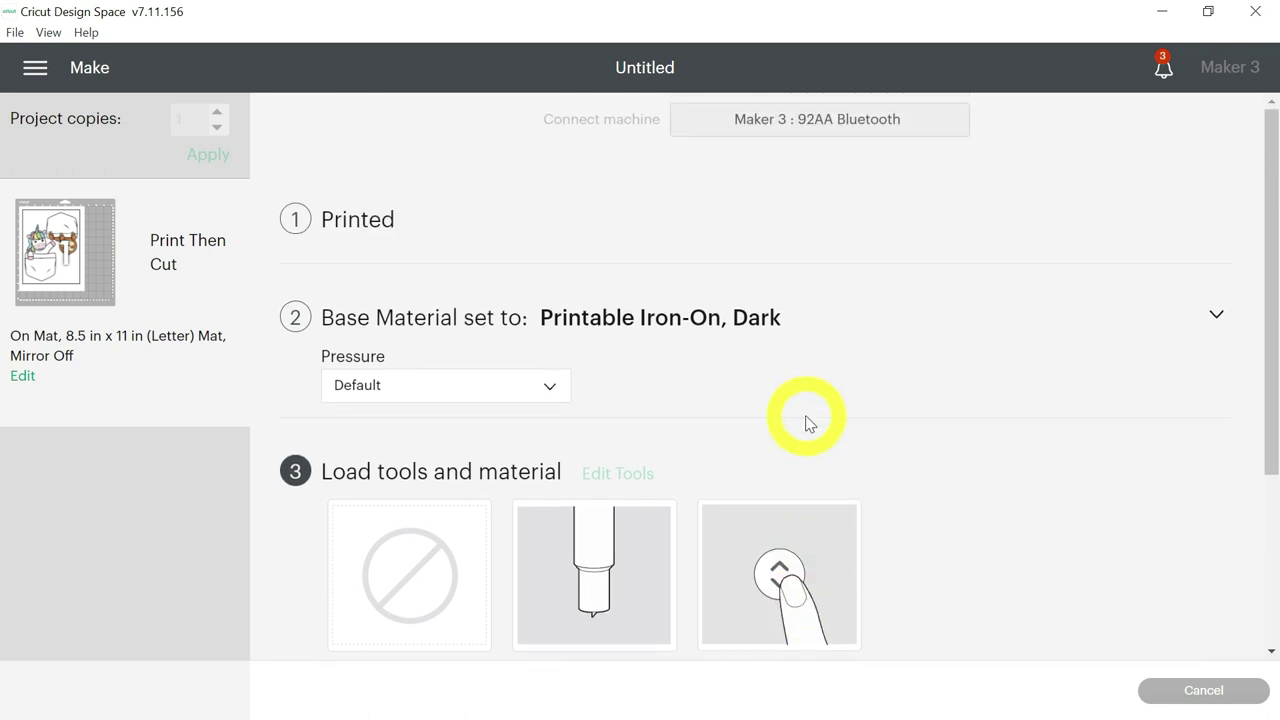